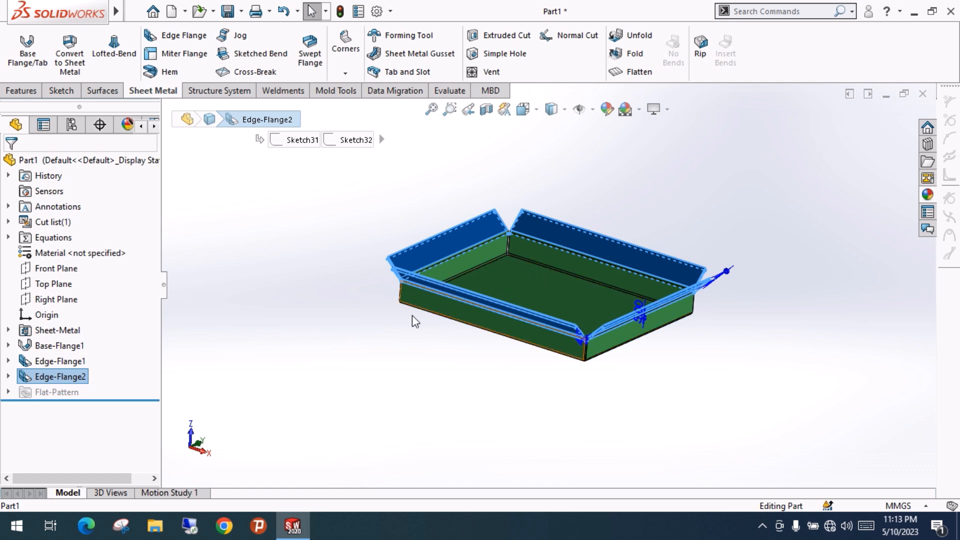
middle_click_drag(353, 295, 362, 307)
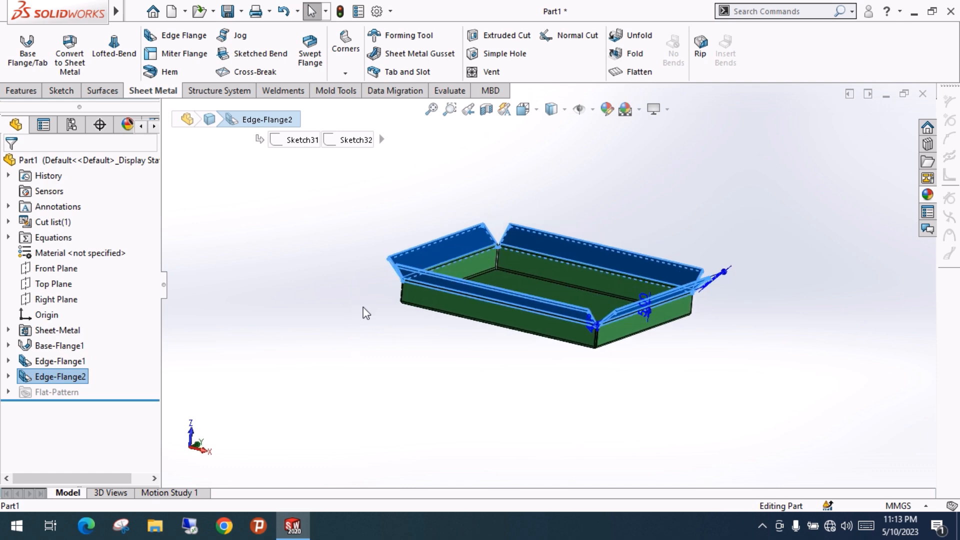
left_click(233, 231)
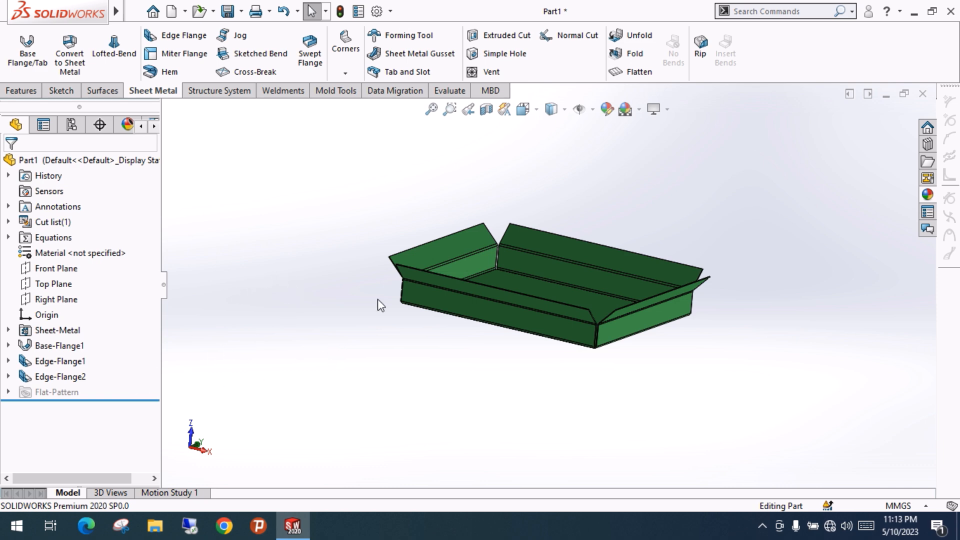
middle_click_drag(353, 315, 364, 322)
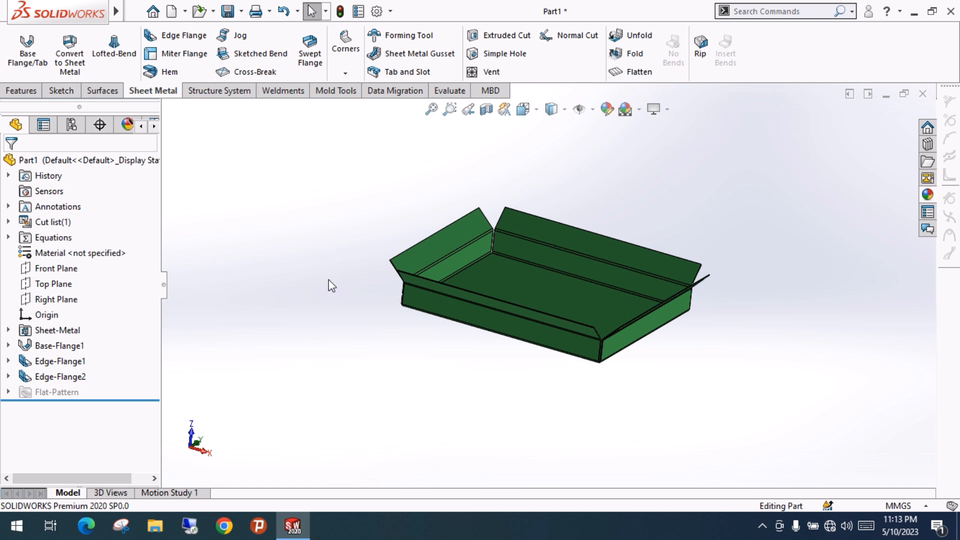
middle_click_drag(582, 375, 504, 375)
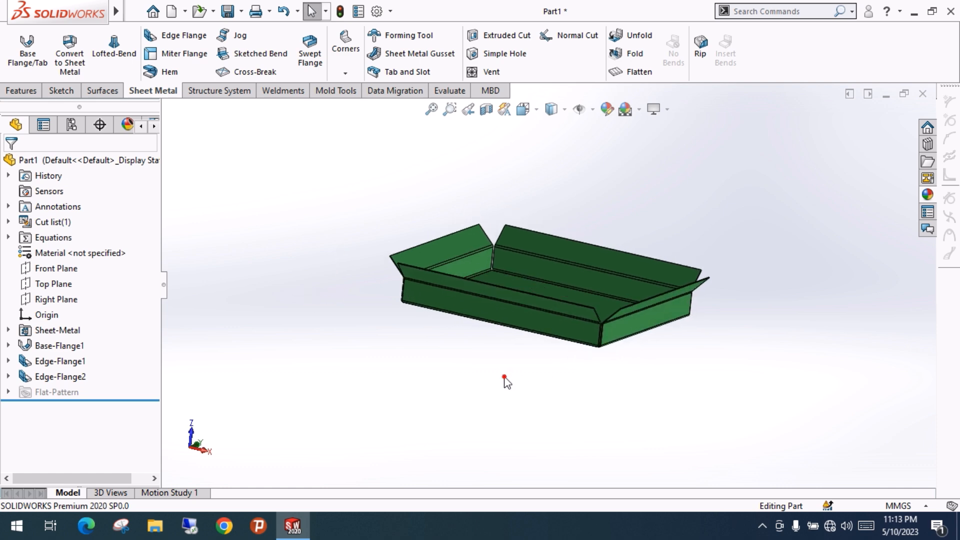
right_click(65, 378)
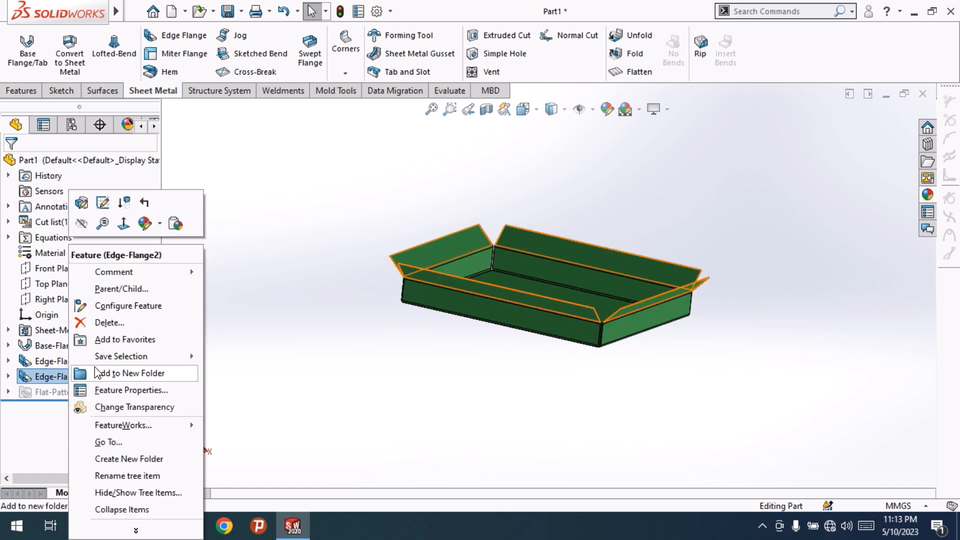
left_click(270, 326)
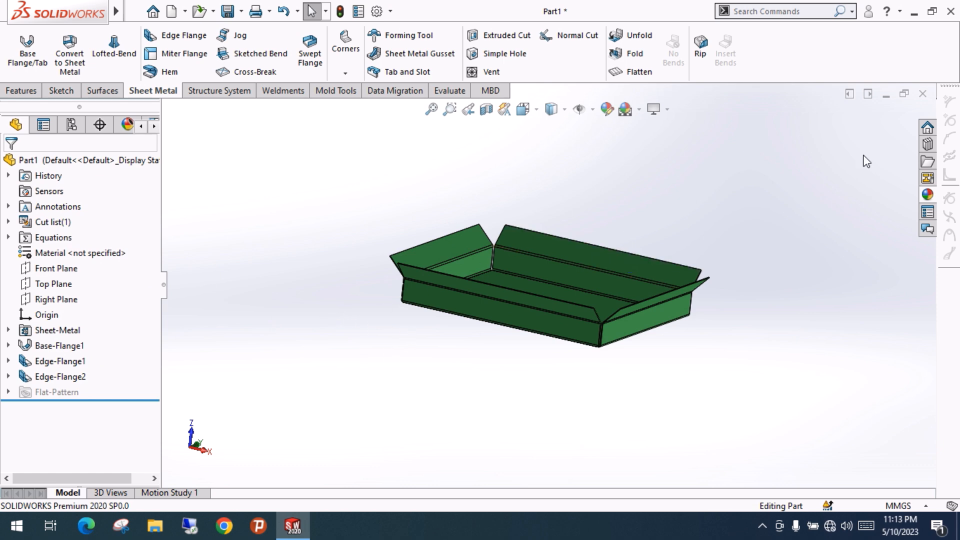
- Create a new part document and start a sketch on the Front Plane
left_click(135, 11)
left_click(159, 33)
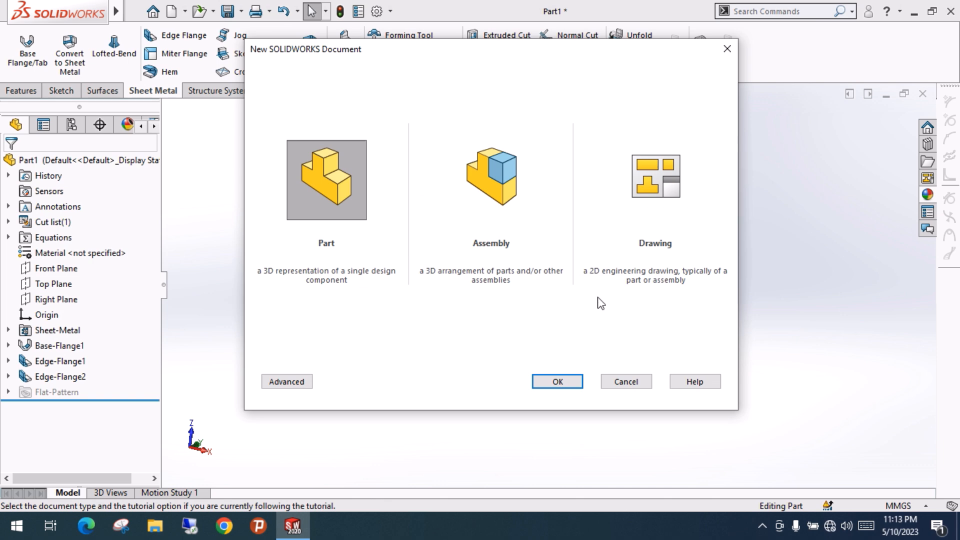
left_click(557, 385)
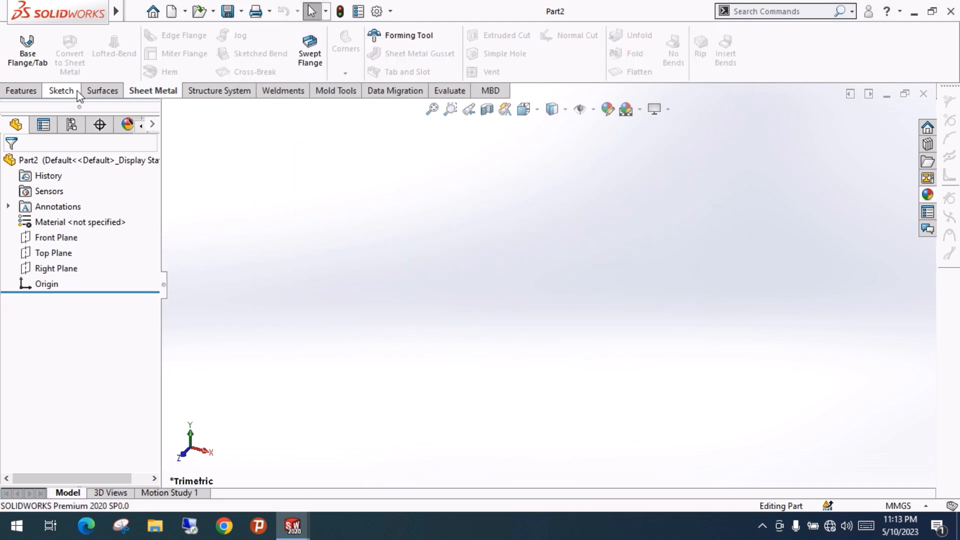
left_click(67, 91)
left_click(19, 44)
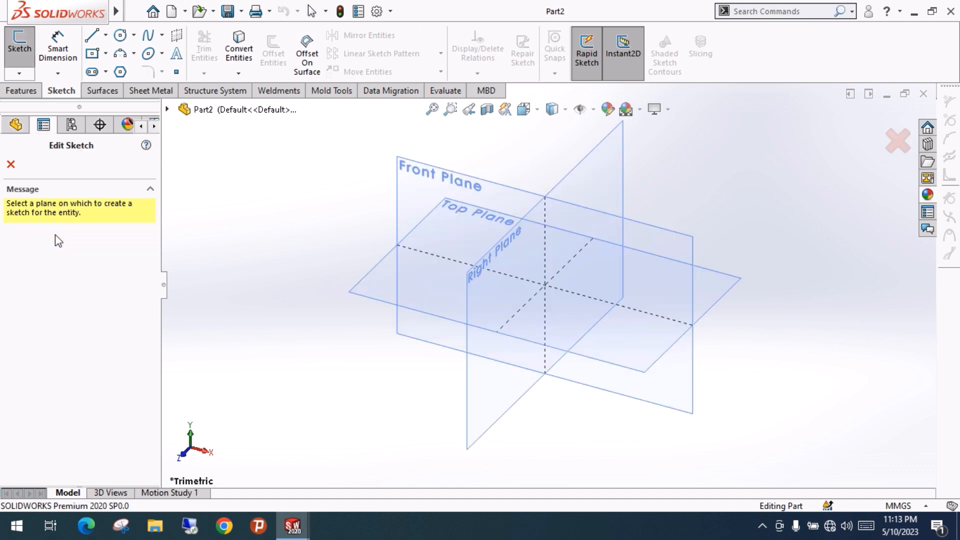
left_click(435, 182)
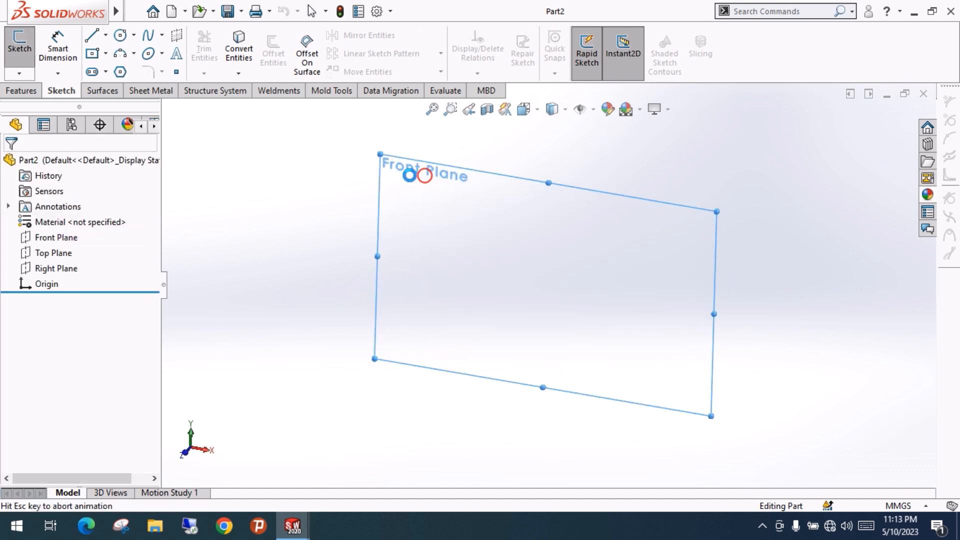
- Sketch a center rectangle about 225 mm by 85 mm, centred on the origin
left_click(95, 62)
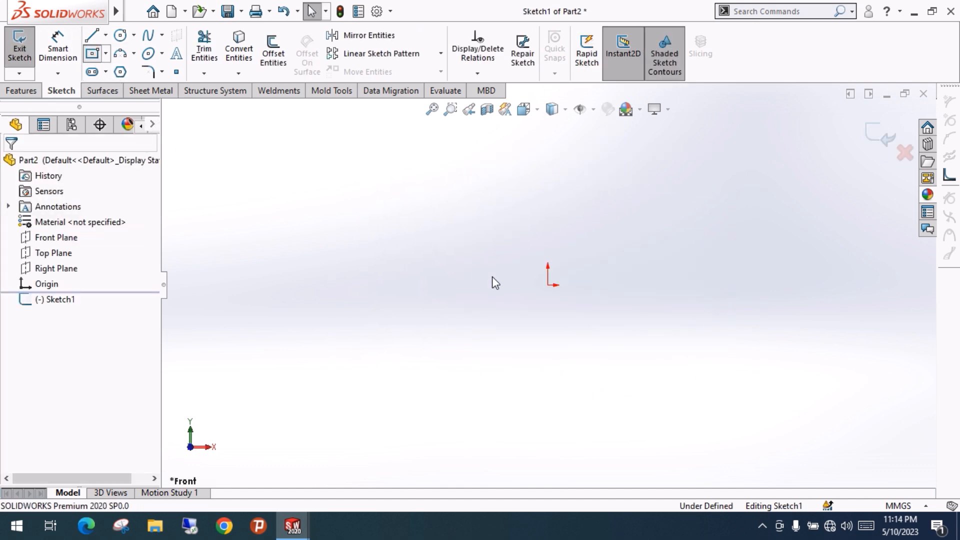
left_click(547, 285)
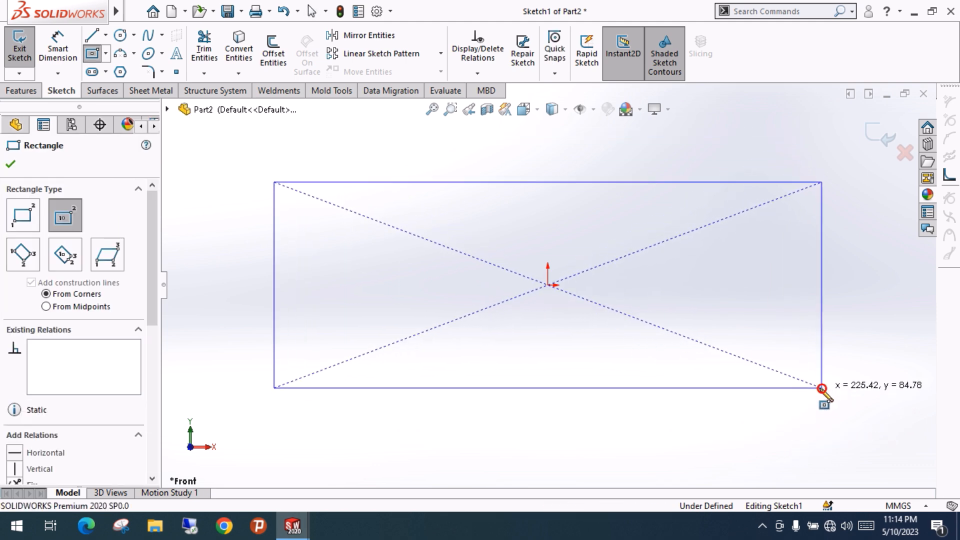
left_click(822, 388)
- Dimension the rectangle's lower horizontal side to 300 mm
left_click(58, 50)
left_click(538, 391)
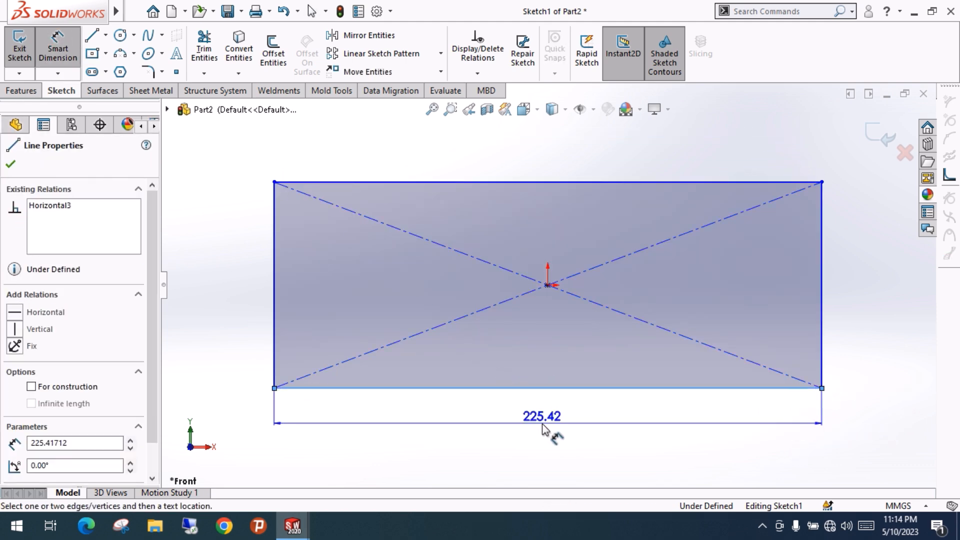
left_click(617, 435)
type("300")
key("Return")
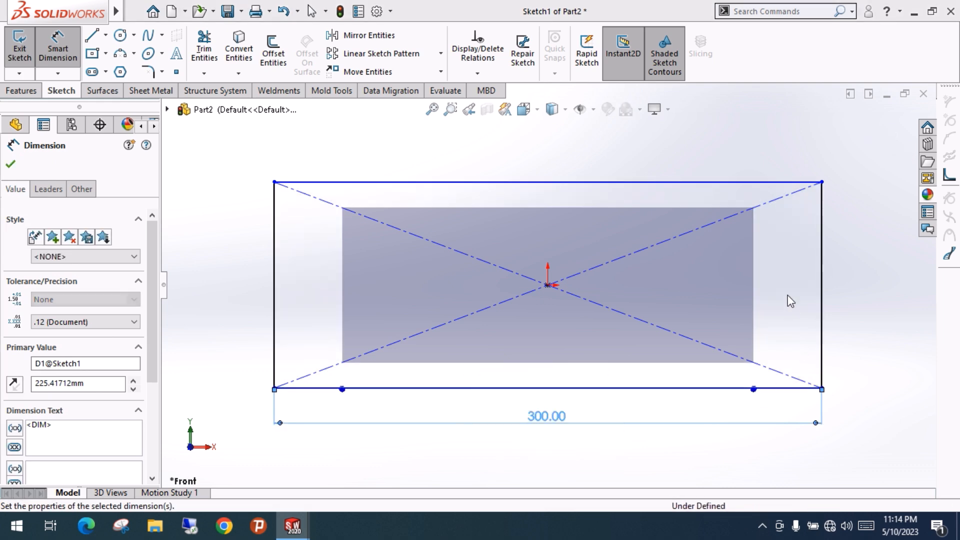
- Dimension the rectangle's vertical side to 250 mm
left_click(824, 280)
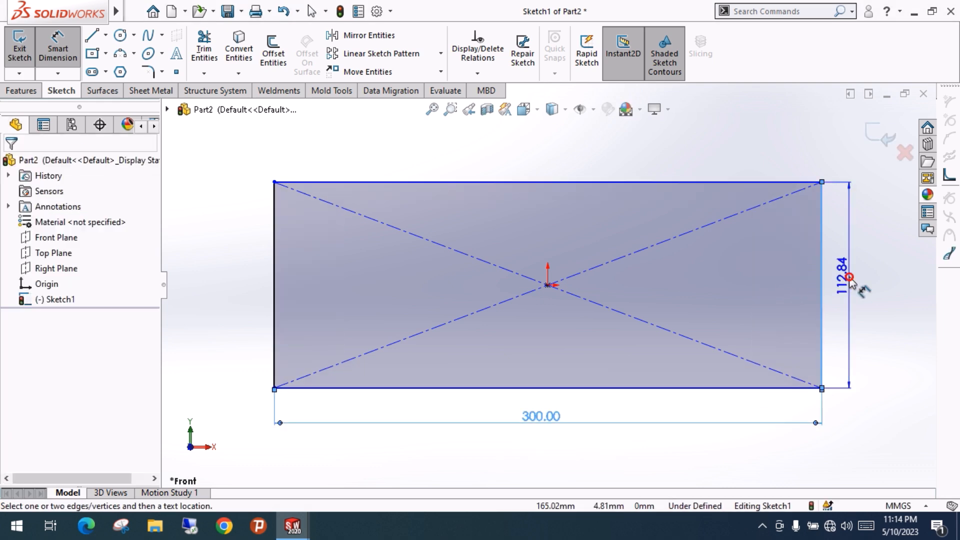
left_click(848, 290)
type("3")
key("BackSpace")
type("250")
key("Return")
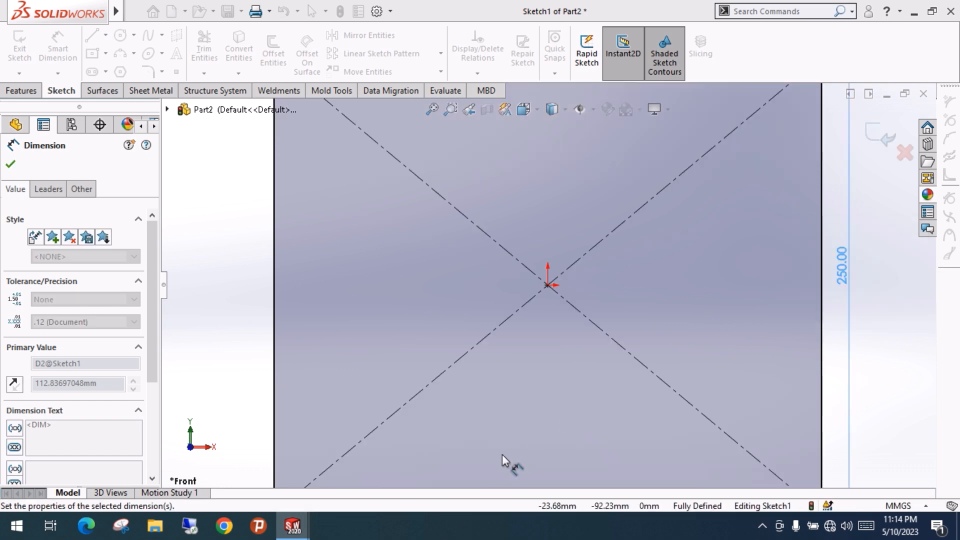
left_click(232, 246)
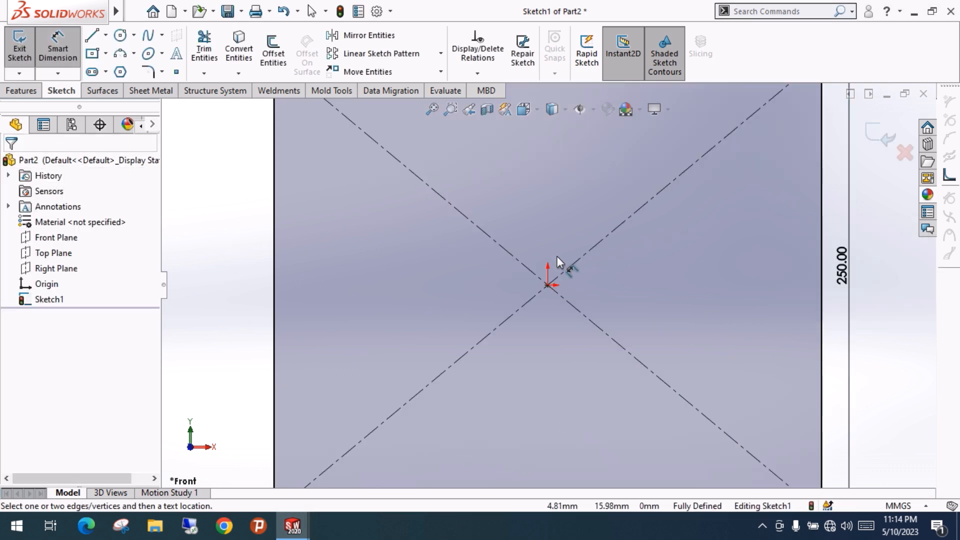
- Create a sheet metal Base Flange from the rectangle with 2 mm thickness and a K-Factor of 0.5
scroll(548, 328, "up", 5)
mouse_move(546, 327)
middle_mouse_down()
mouse_move(563, 190)
mouse_move(523, 103)
middle_mouse_up()
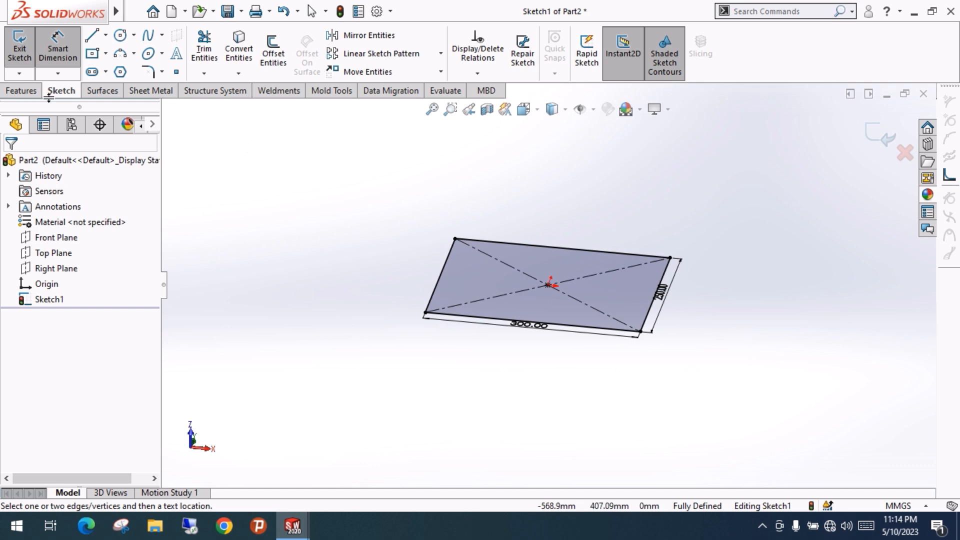
left_click(23, 91)
left_click(148, 91)
left_click(8, 46)
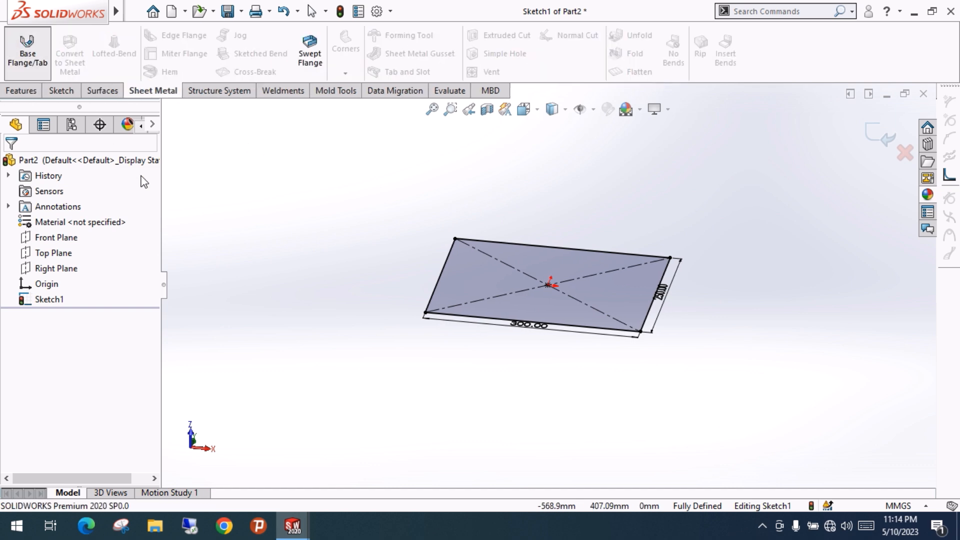
scroll(86, 299, "up", 1)
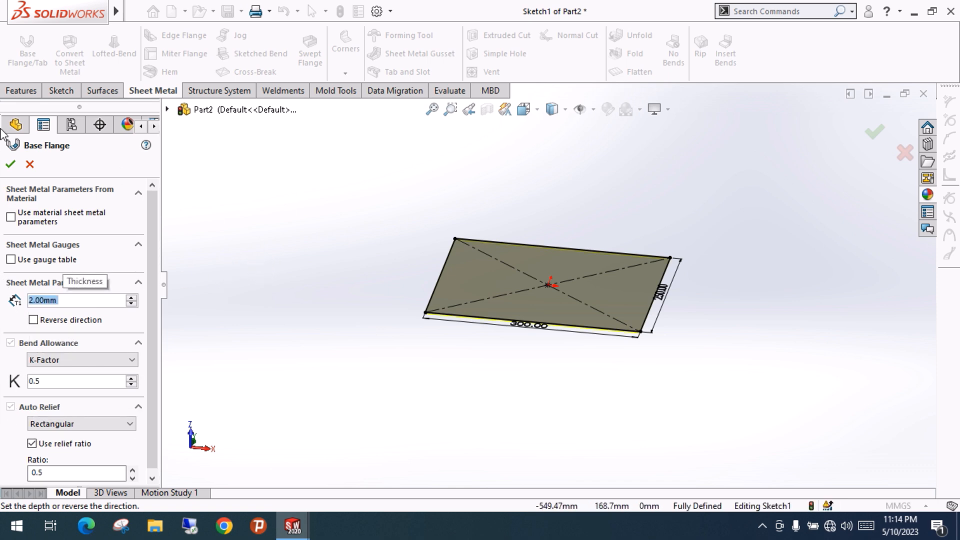
left_click(10, 164)
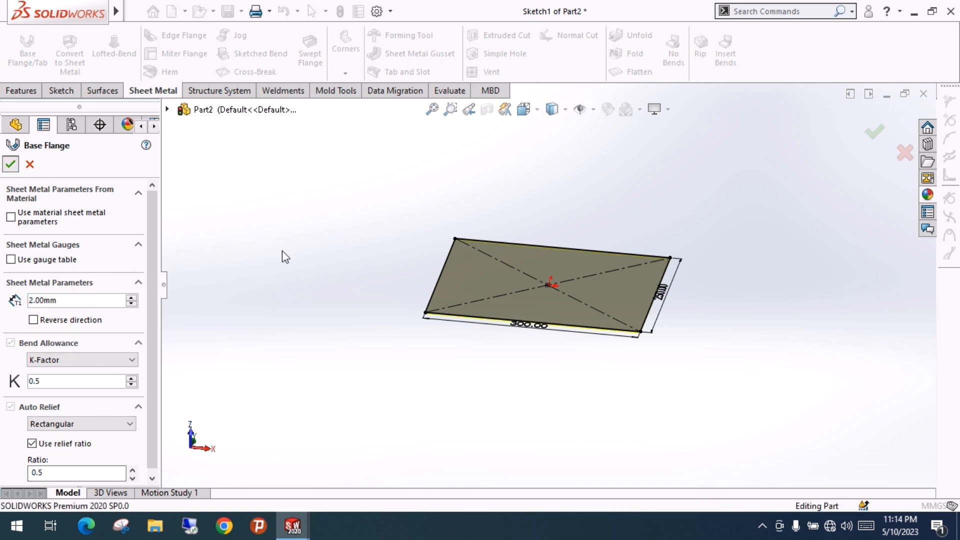
left_click(282, 250)
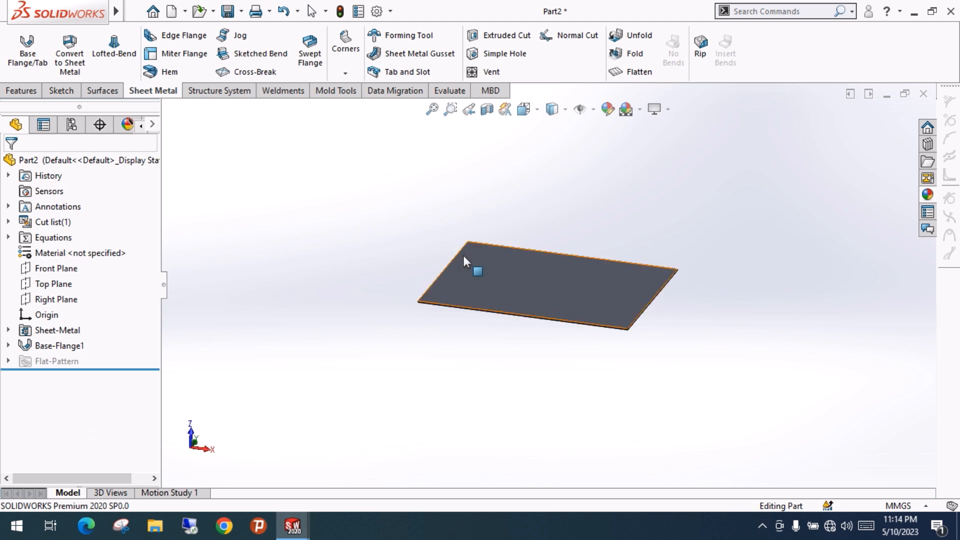
- Start a Miter Flange and open its profile sketch on the narrow side face along the plate's long front edge
mouse_move(544, 289)
middle_mouse_down()
mouse_move(544, 303)
mouse_move(551, 282)
middle_mouse_up()
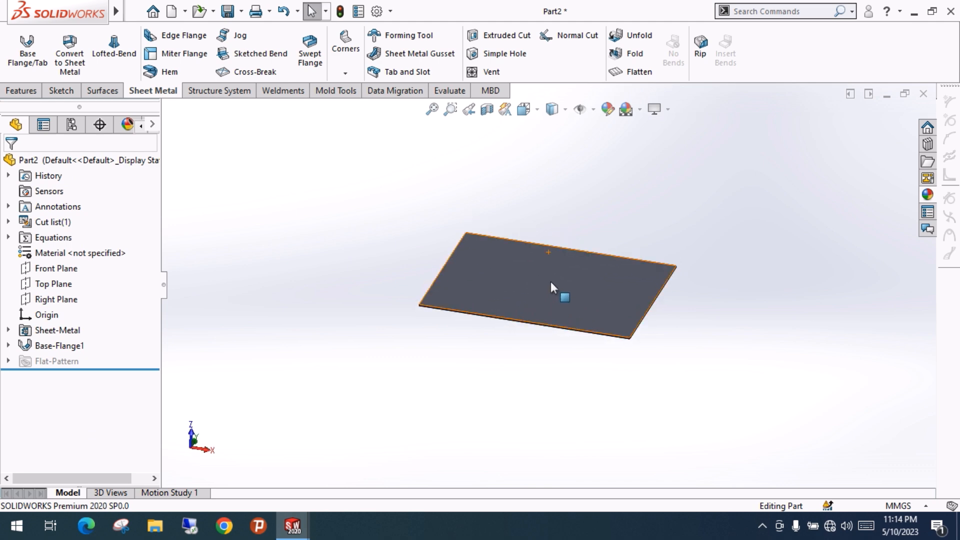
scroll(550, 280, "down", 3)
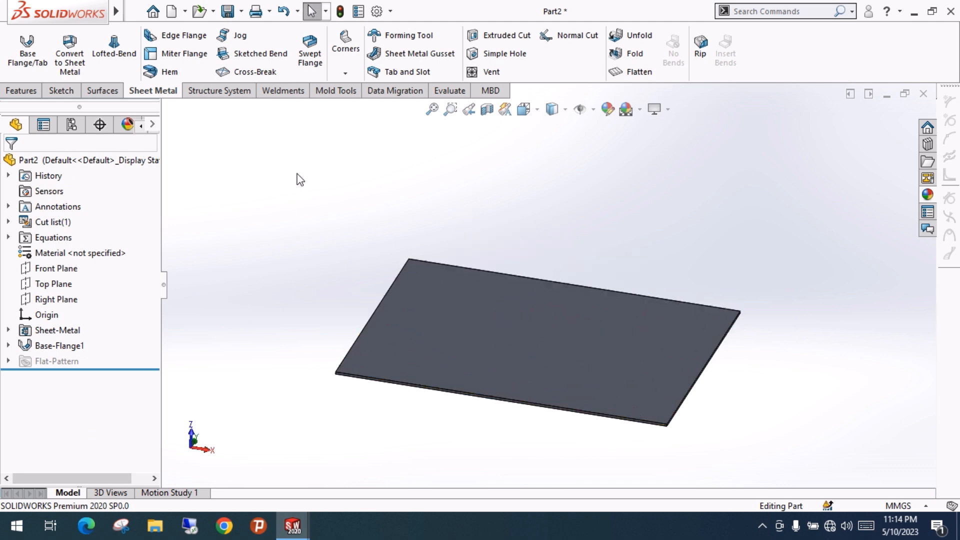
scroll(460, 307, "down", 4)
scroll(392, 321, "up", 3)
scroll(414, 278, "down", 5)
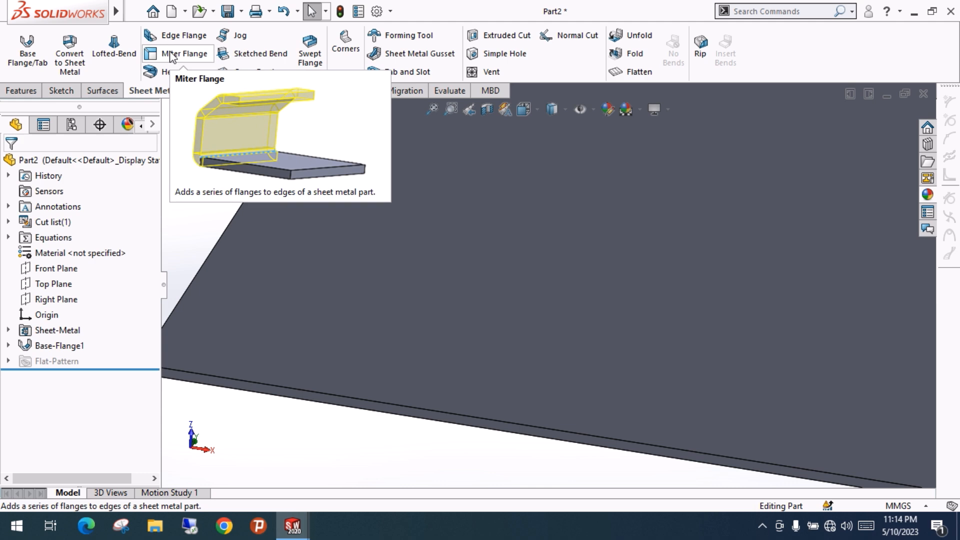
left_click(172, 55)
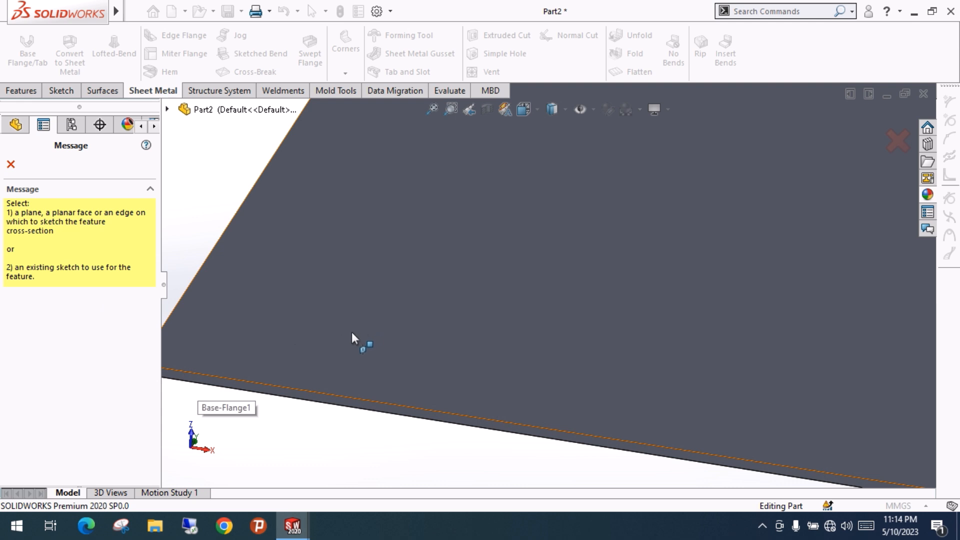
scroll(374, 331, "up", 3)
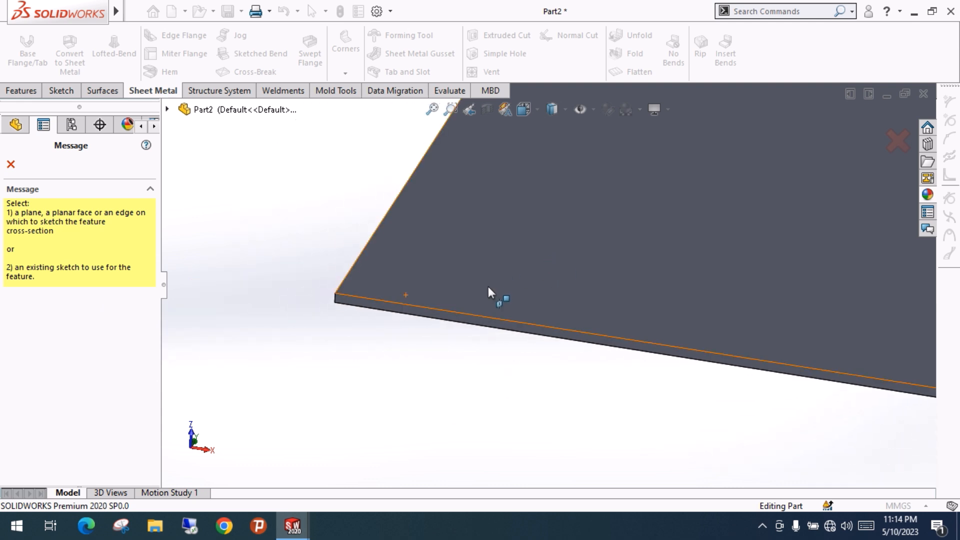
left_click(410, 316)
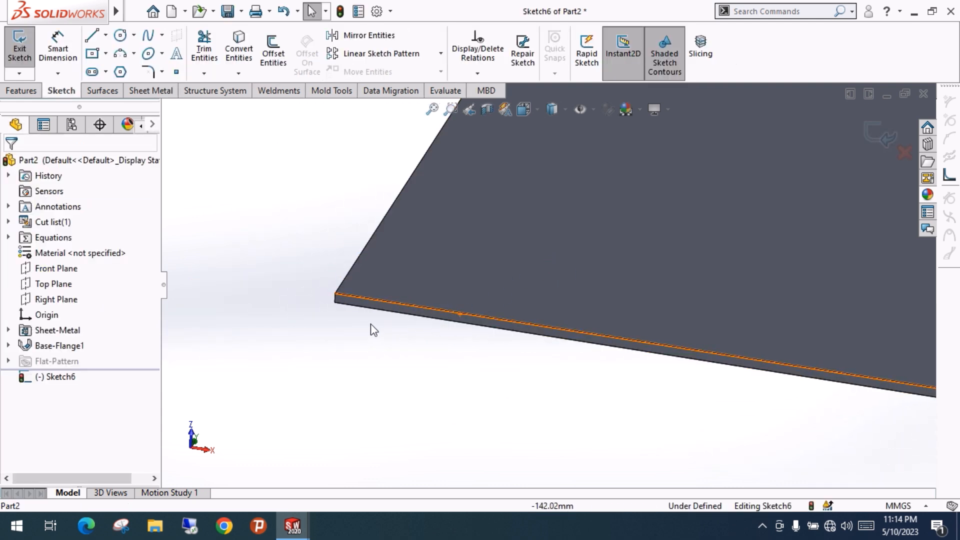
- Facing the sketch plane, sketch a vertical profile line about 8 mm long upward from the upper corner at the plate's negative-X end
scroll(437, 270, "down", 3)
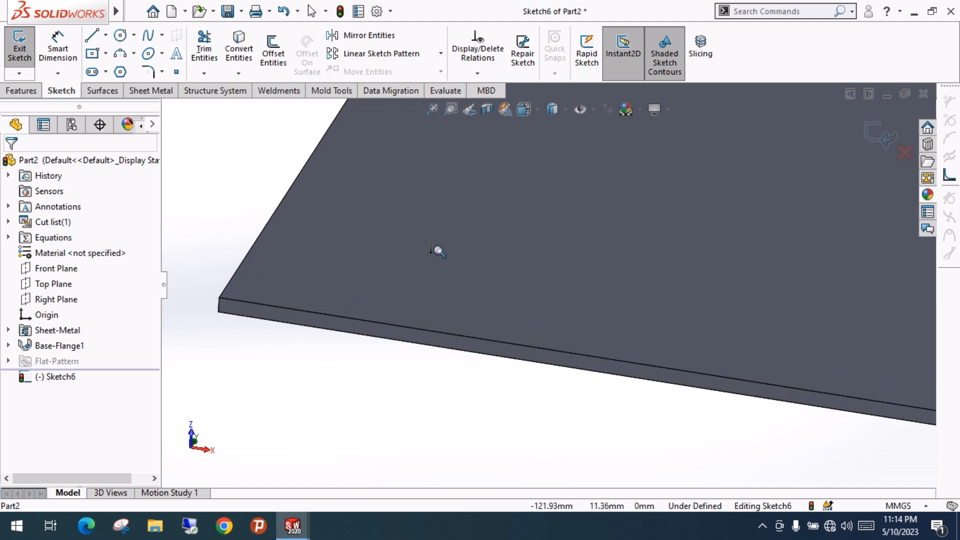
left_click(264, 321)
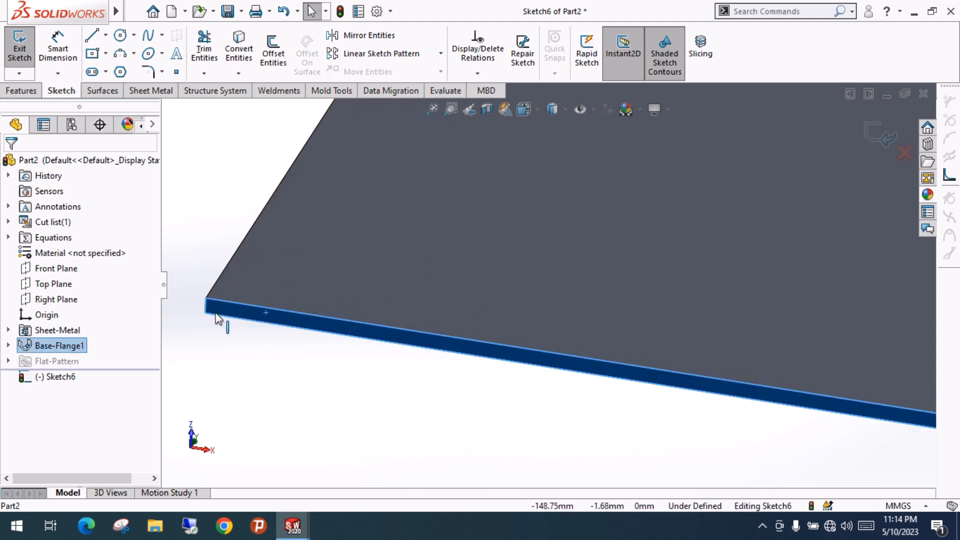
key("ctrl+8")
scroll(358, 262, "down", 2)
middle_click_drag(330, 260, 573, 364, "ctrl")
left_click(361, 318)
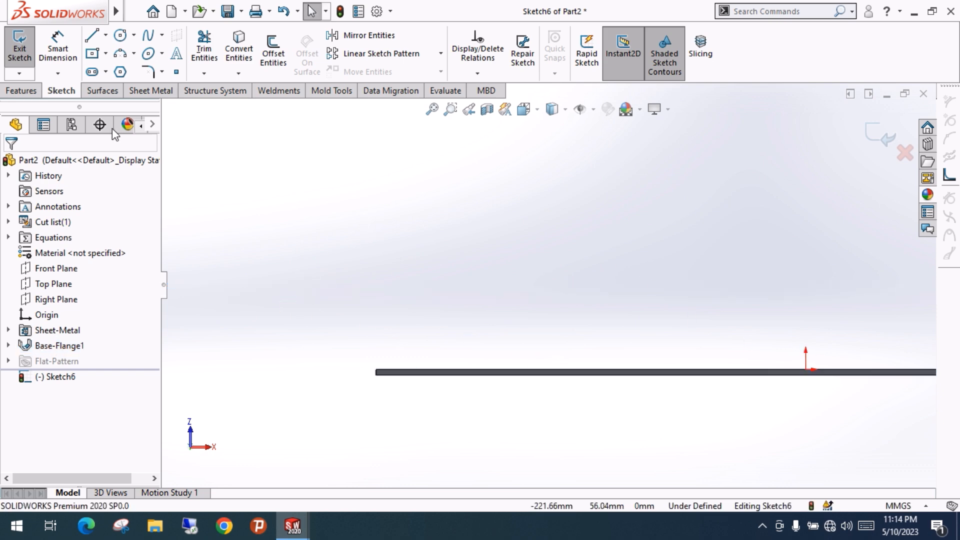
left_click(91, 35)
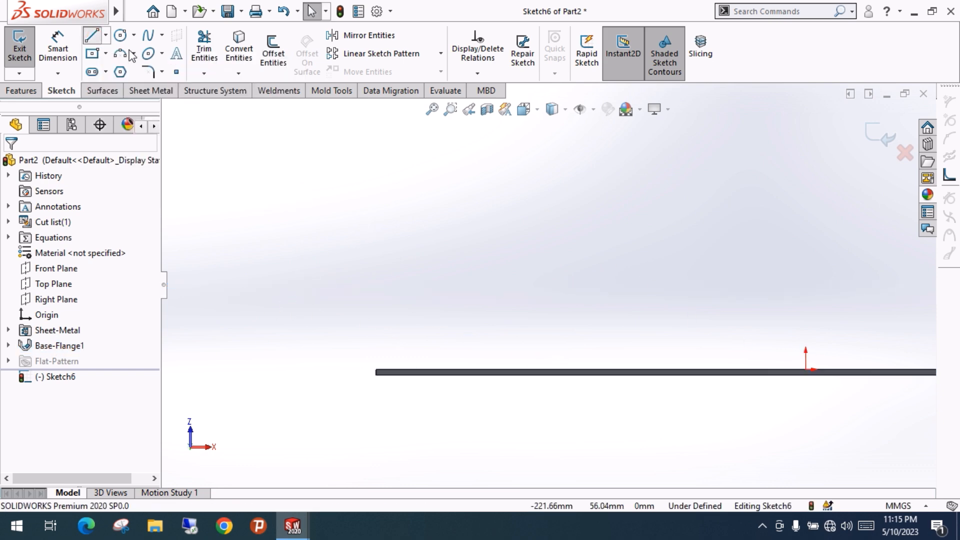
left_click(377, 371)
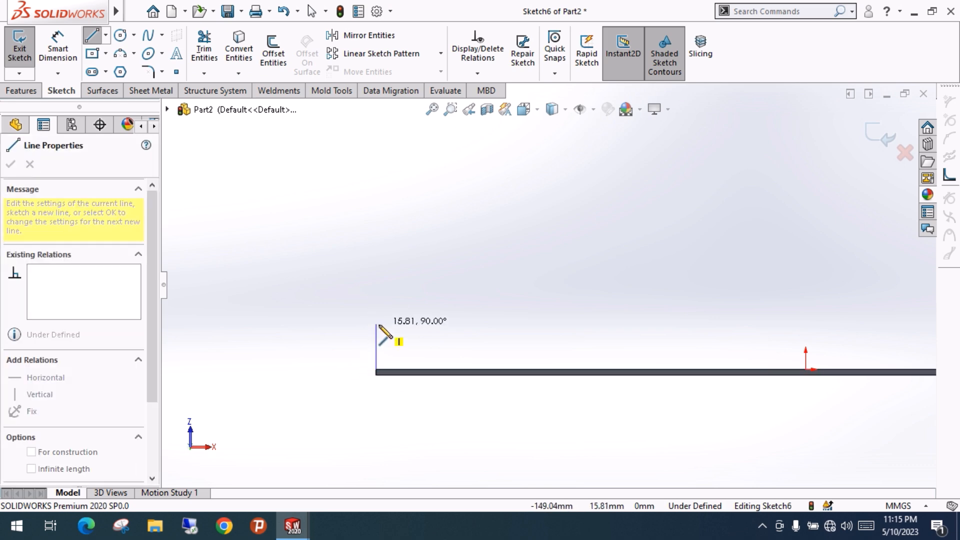
left_click(376, 345)
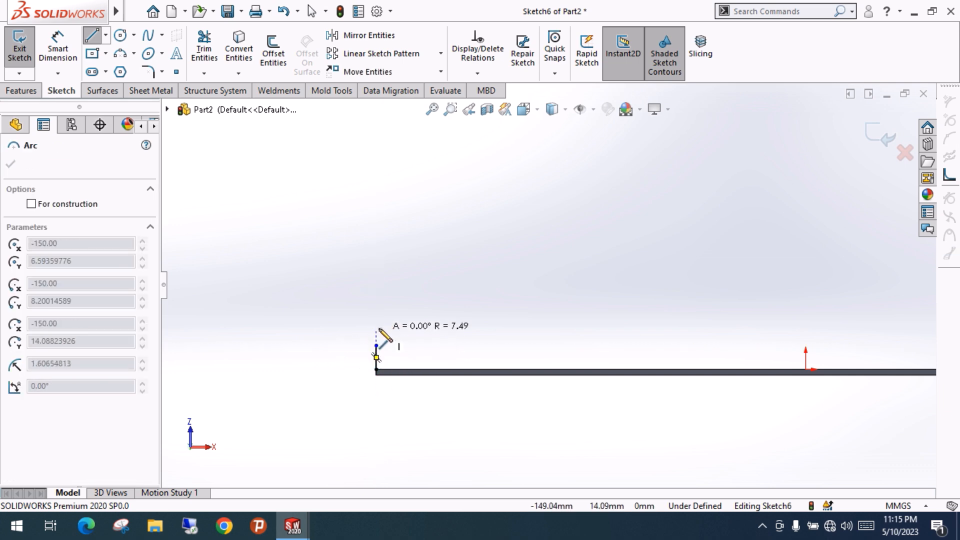
key("Escape")
key("Escape")
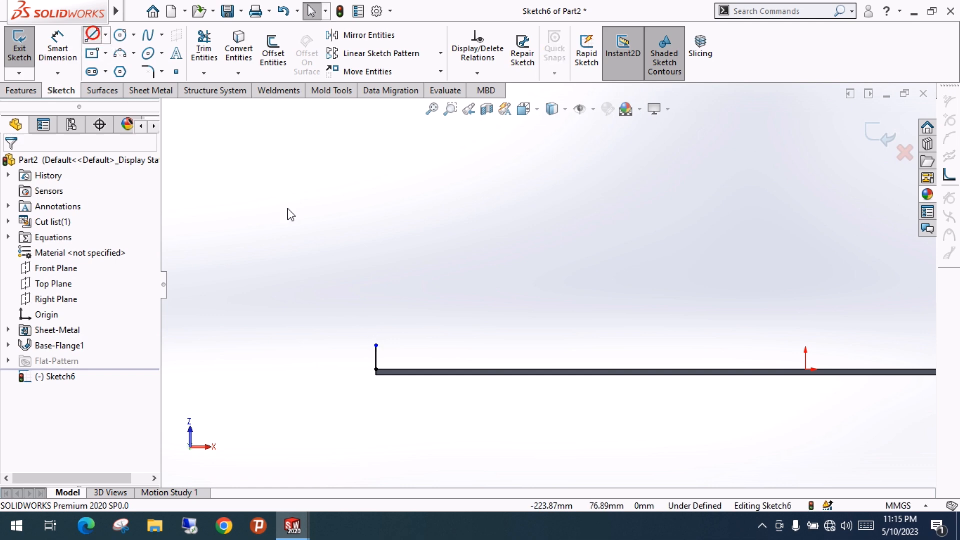
- Sketch a horizontal profile line about 14 mm long outward from the upper end of the short vertical line
key("l")
left_click(376, 345)
left_click(335, 345)
key("a")
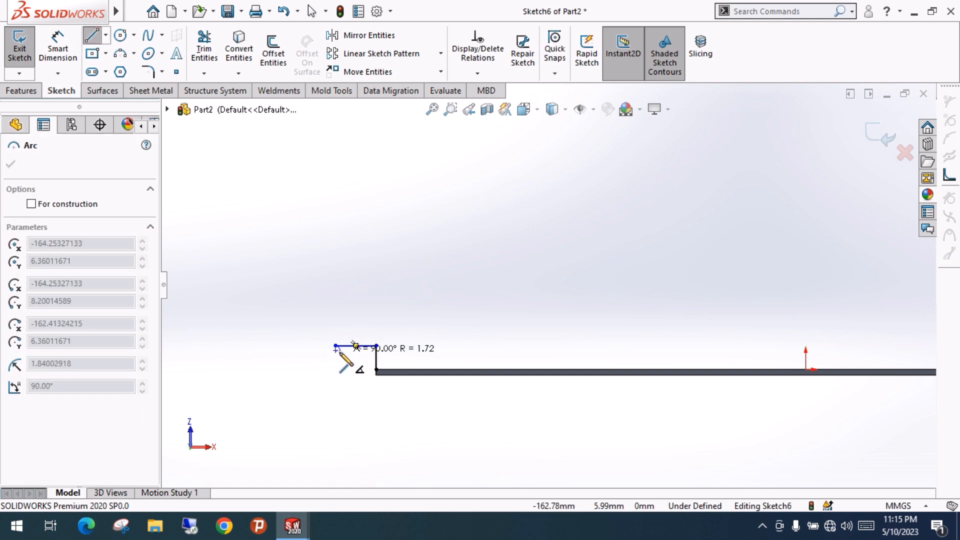
key("Escape")
- Continue the profile with an upward vertical line about 14 mm long and an outward tangent 90° arc of about 13 mm radius
key("l")
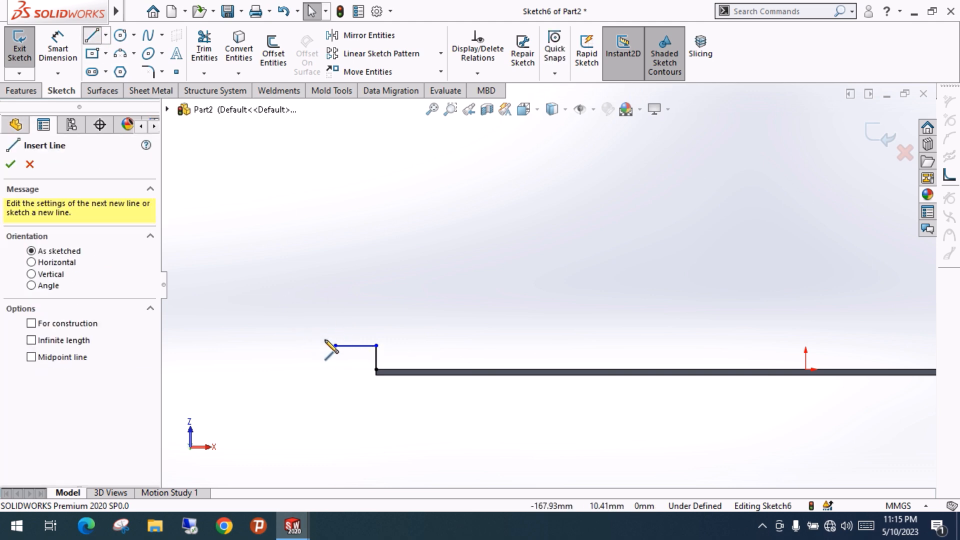
left_click(335, 345)
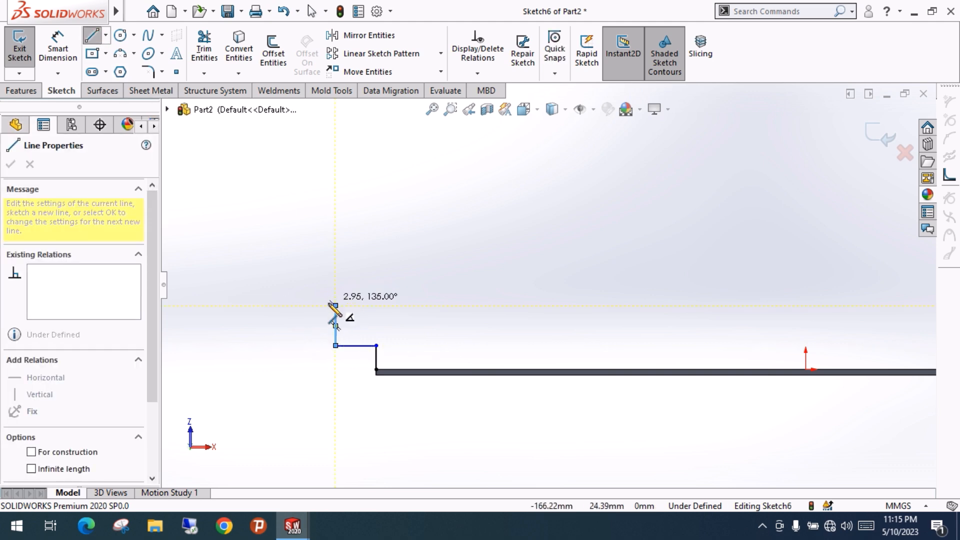
left_click(335, 305)
key("a")
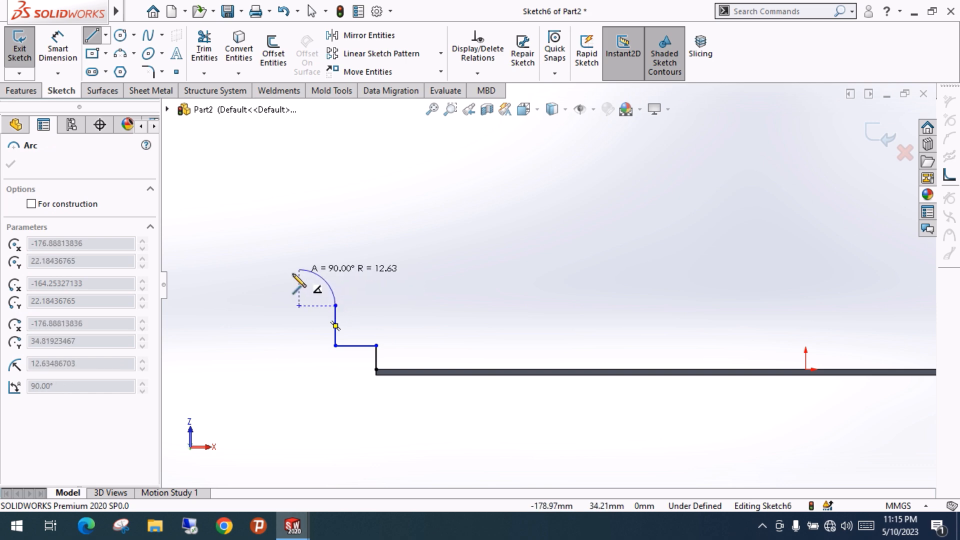
left_click(297, 269)
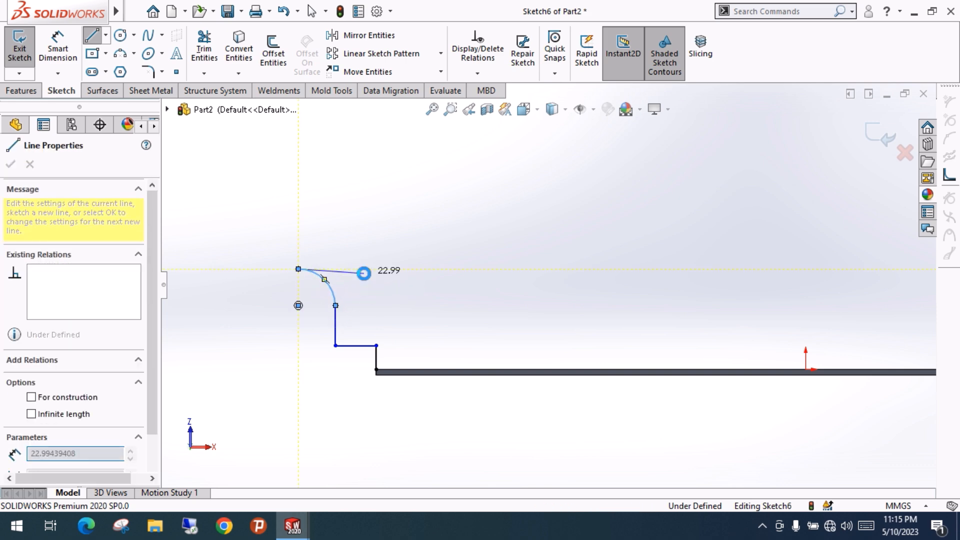
key("Escape")
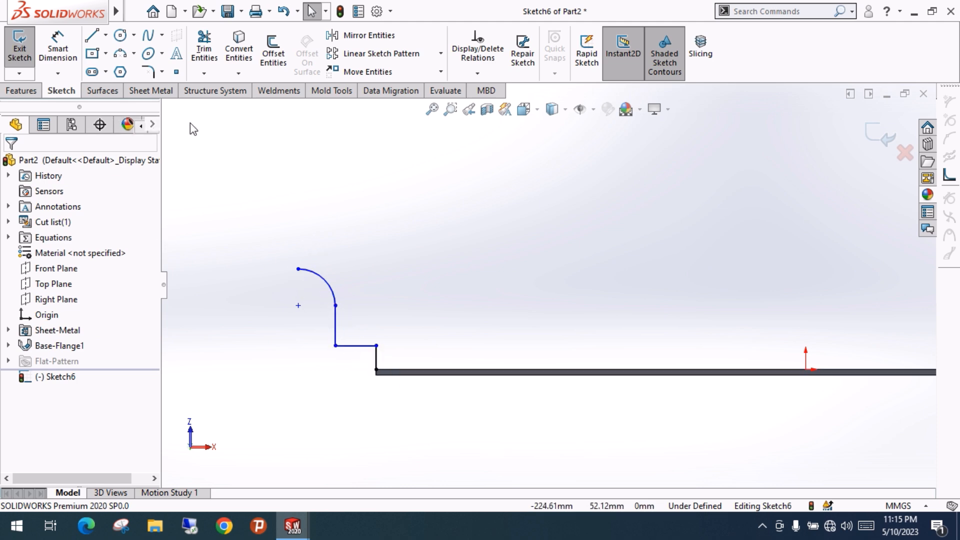
- Dimension the short vertical line at the plate corner to 10 mm and the horizontal line to 15 mm
left_click(155, 90)
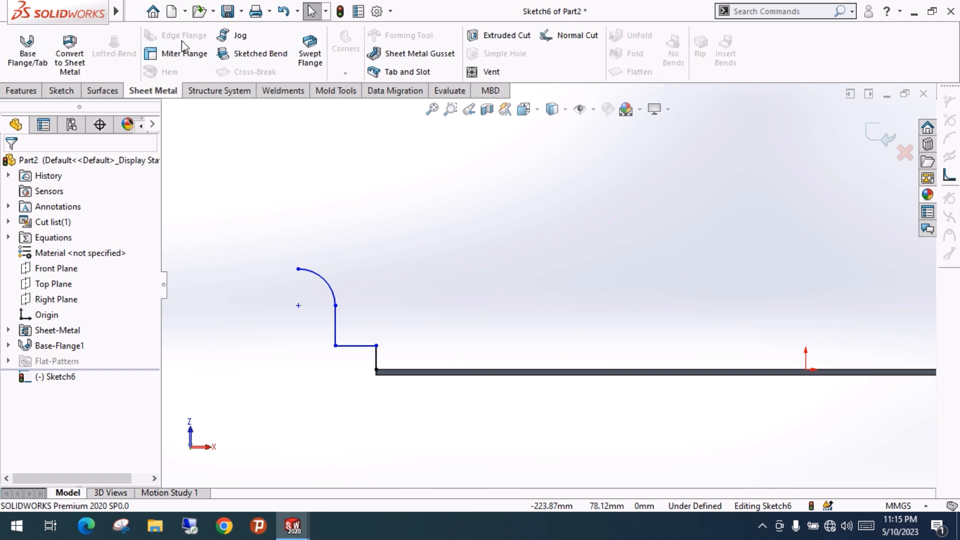
left_click(62, 91)
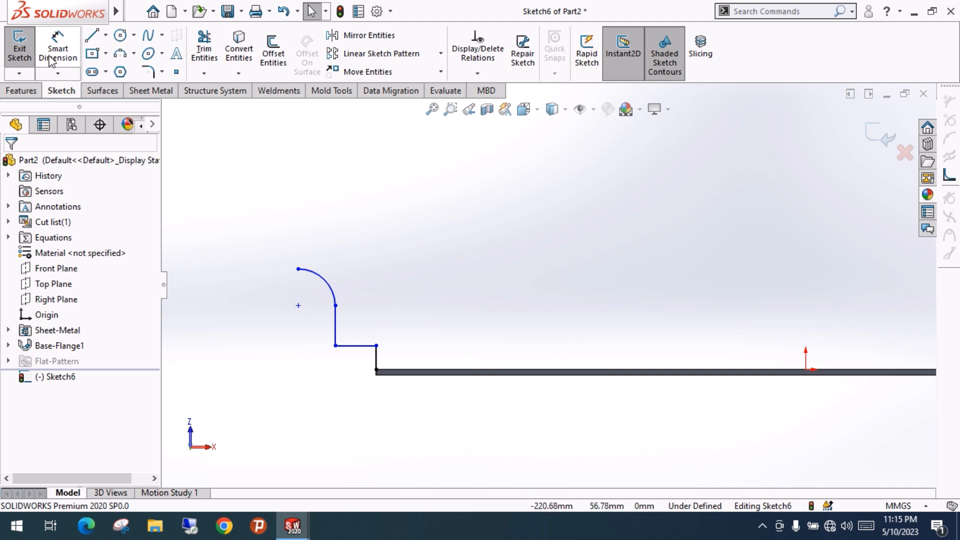
left_click(65, 56)
left_click(376, 357)
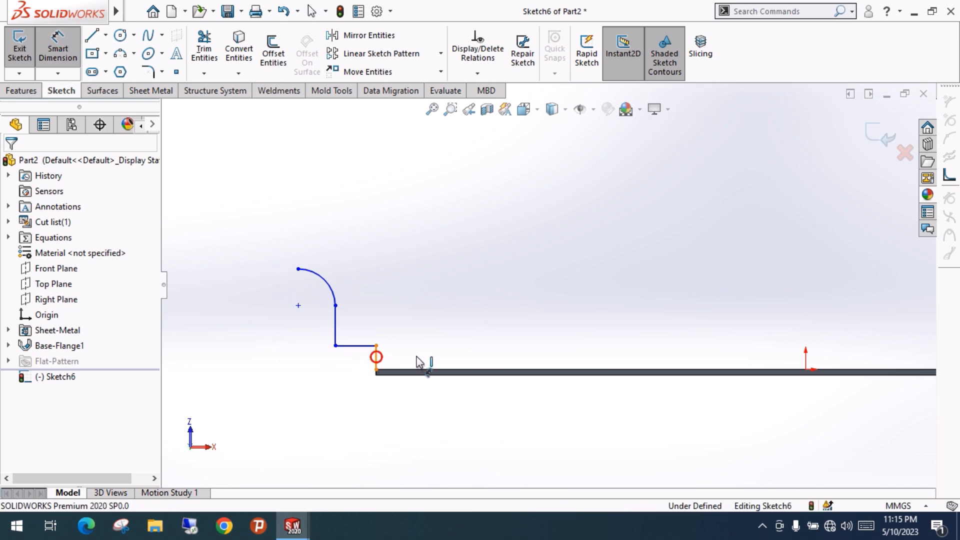
left_click(420, 356)
key("Return")
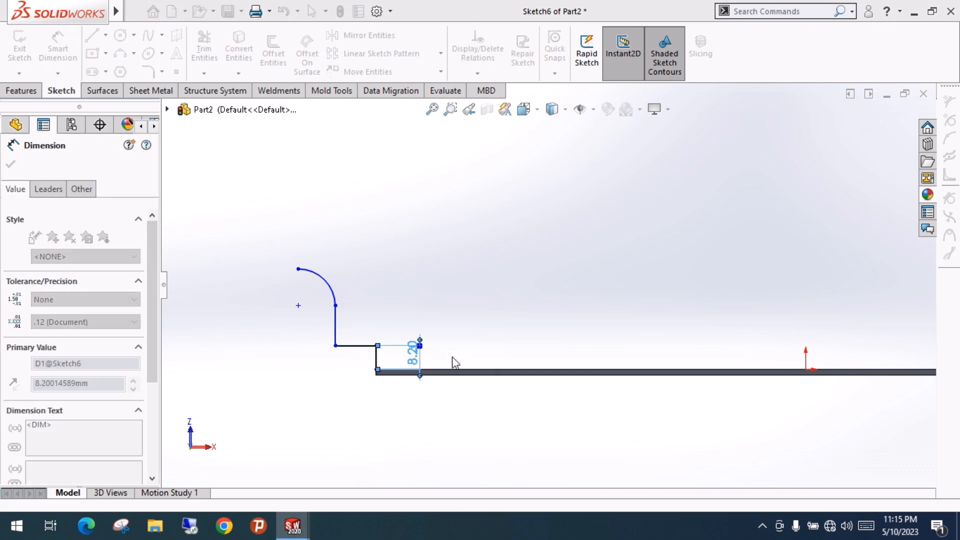
left_click(351, 340)
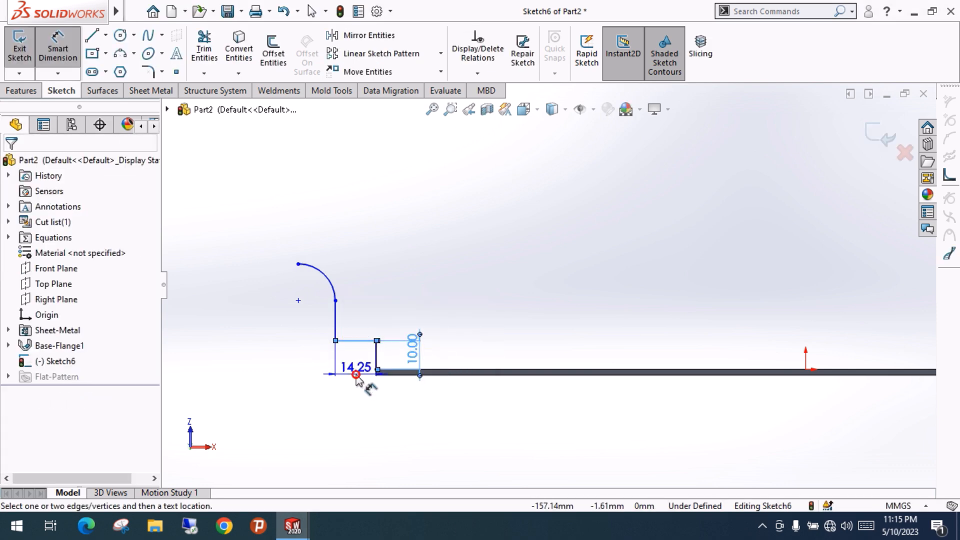
left_click(374, 377)
type("15")
key("Return")
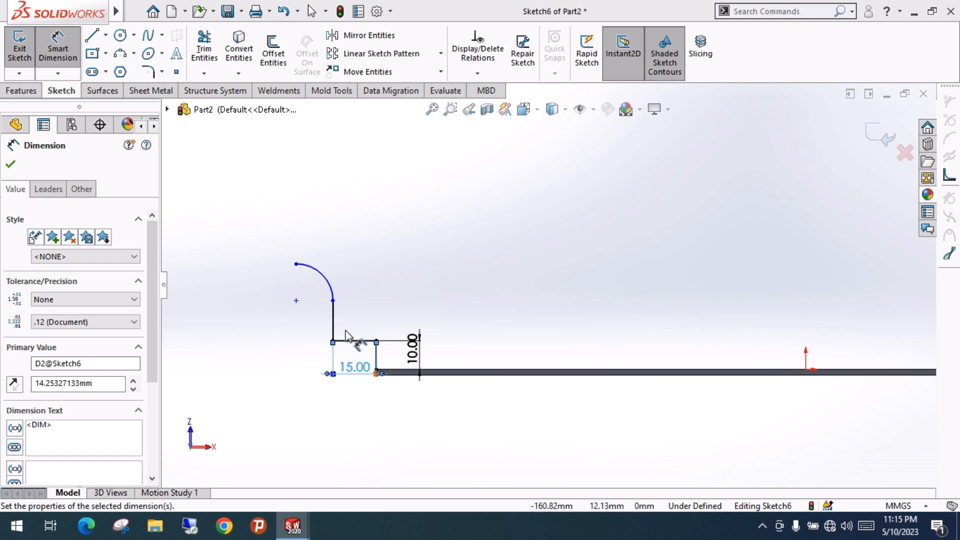
- Dimension the profile's upper vertical line to 20 mm and the arc's radius to 15 mm
left_click(335, 324)
left_click(356, 323)
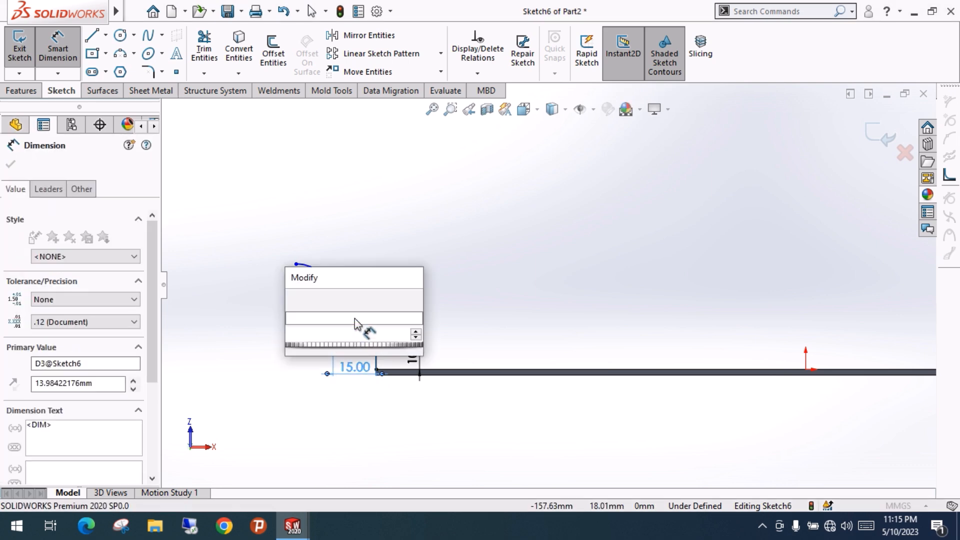
type("20")
key("Return")
left_click(326, 256)
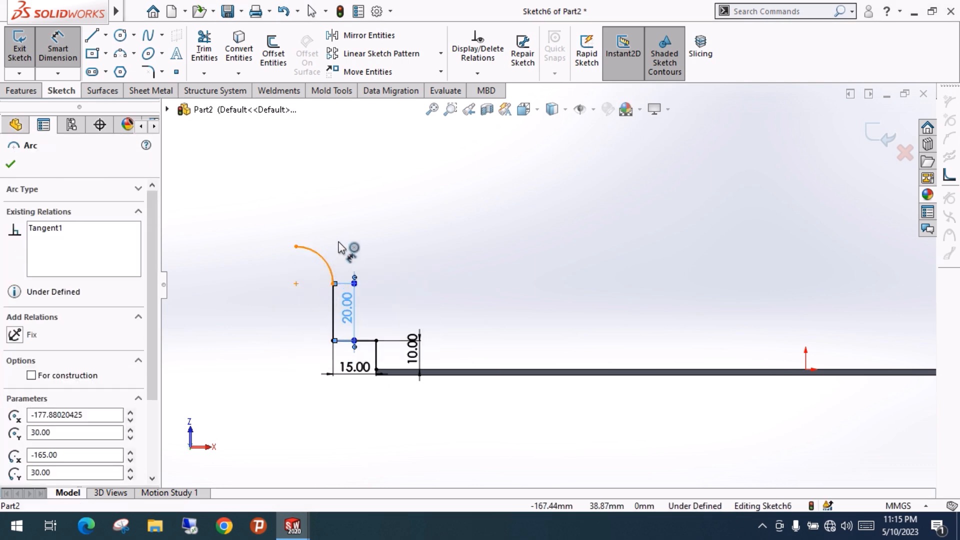
left_click(358, 244)
type("15")
key("Return")
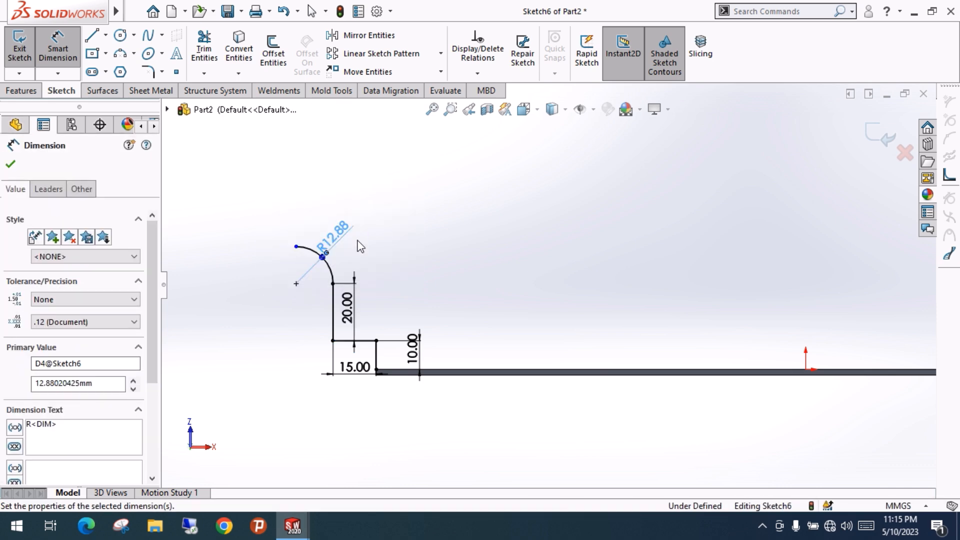
scroll(522, 299, "up", 3)
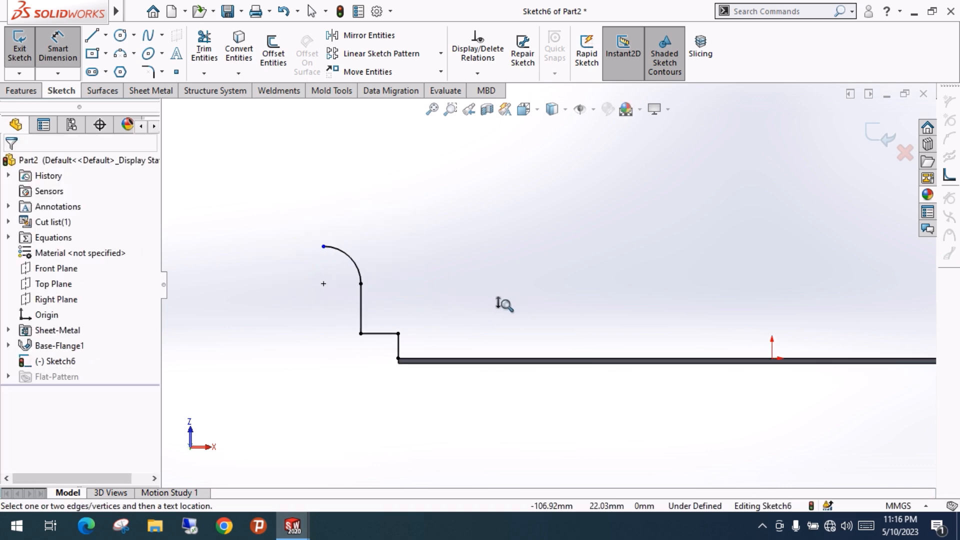
- Create a Miter Flange from the profile and attach it only to the plate's short edge at the negative-X end
mouse_move(523, 300)
middle_mouse_down()
mouse_move(503, 332)
mouse_move(485, 320)
middle_mouse_up()
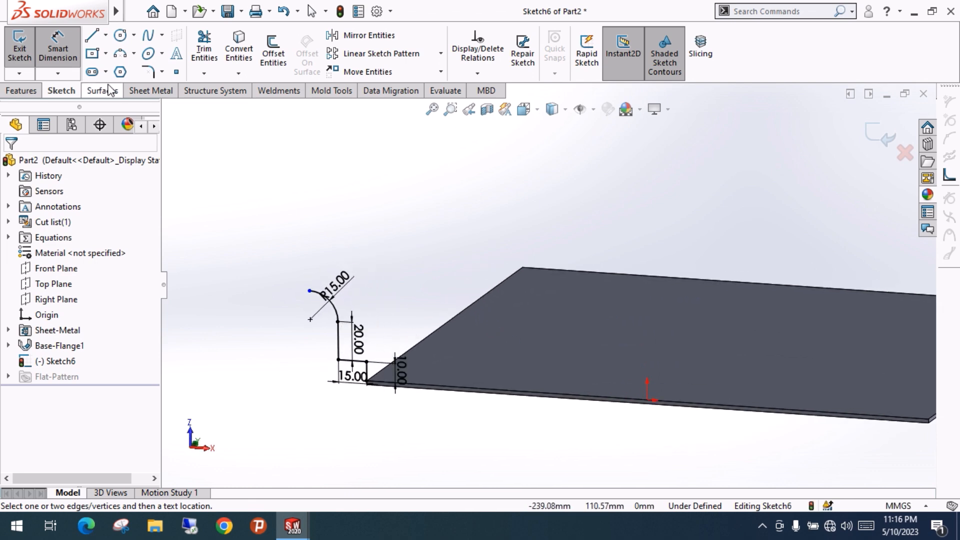
left_click(153, 91)
left_click(181, 53)
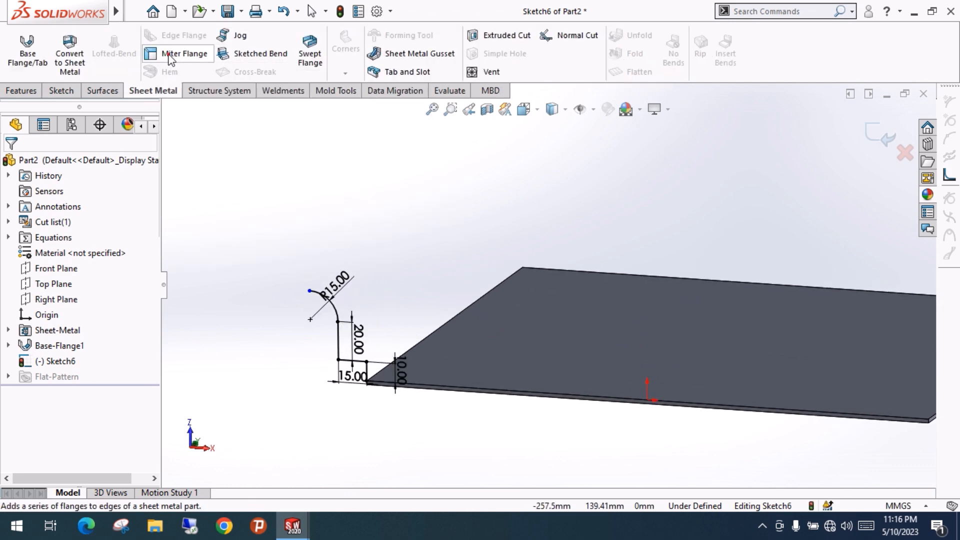
middle_click_drag(253, 321, 369, 306)
right_click(74, 209)
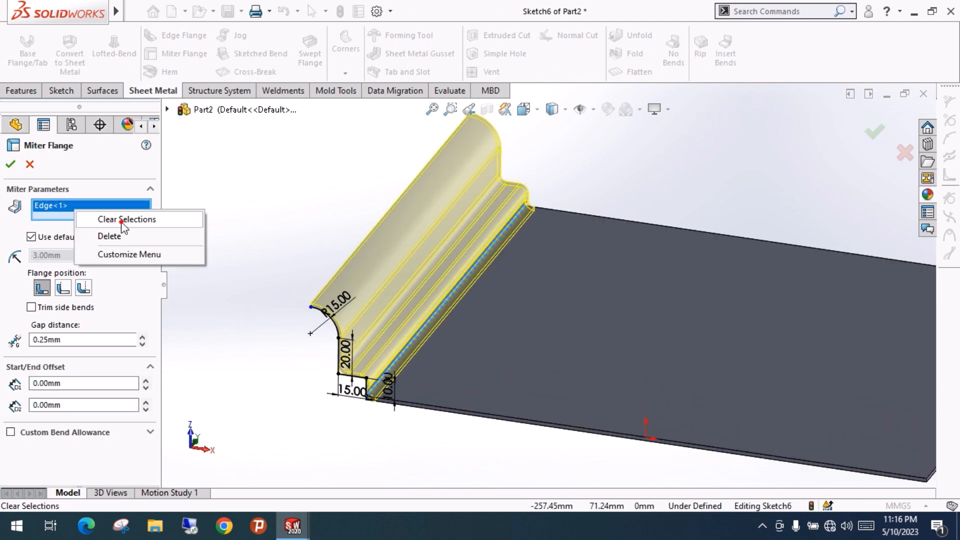
left_click(125, 218)
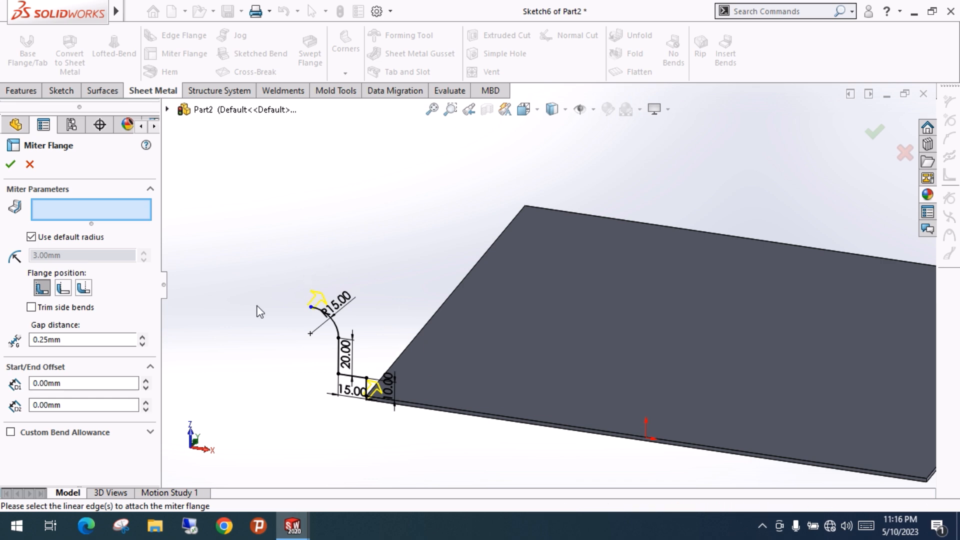
left_click(428, 323)
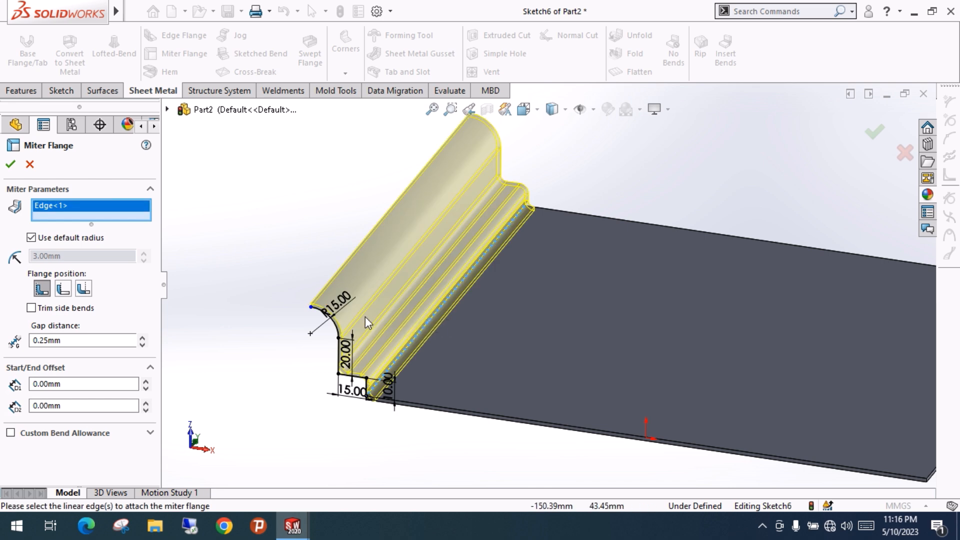
- Turn off the default radius and set the miter flange's bend radius to 1 mm
middle_click_drag(500, 310, 475, 303)
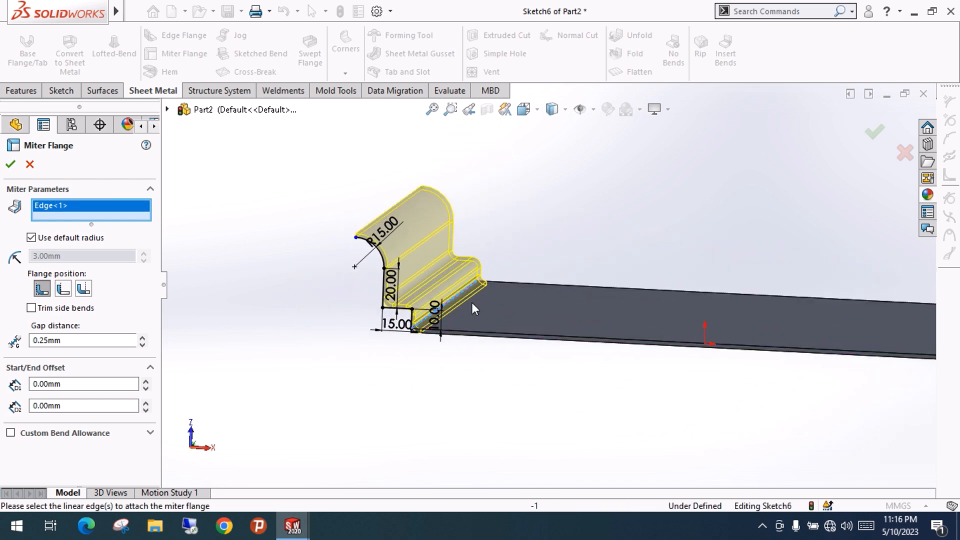
scroll(472, 303, "down", 4)
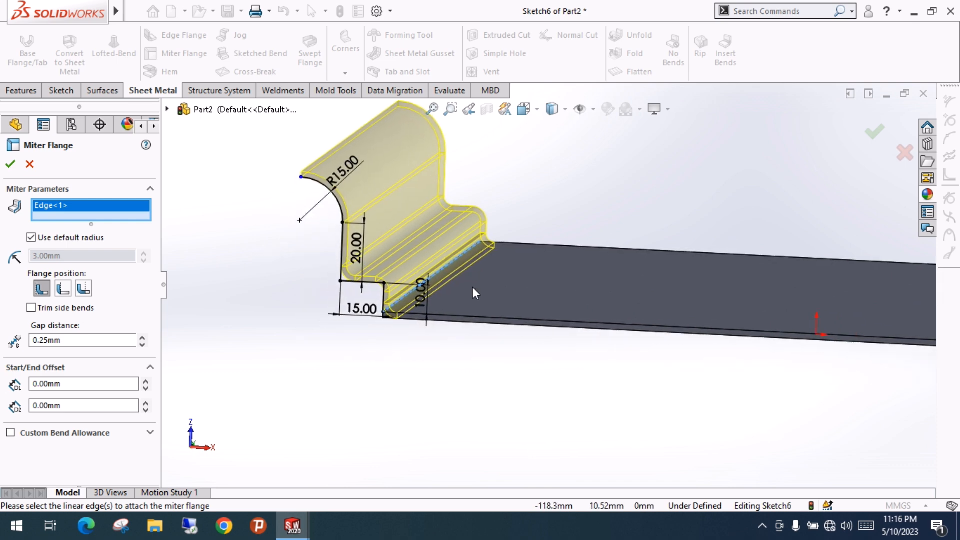
scroll(550, 295, "down", 3)
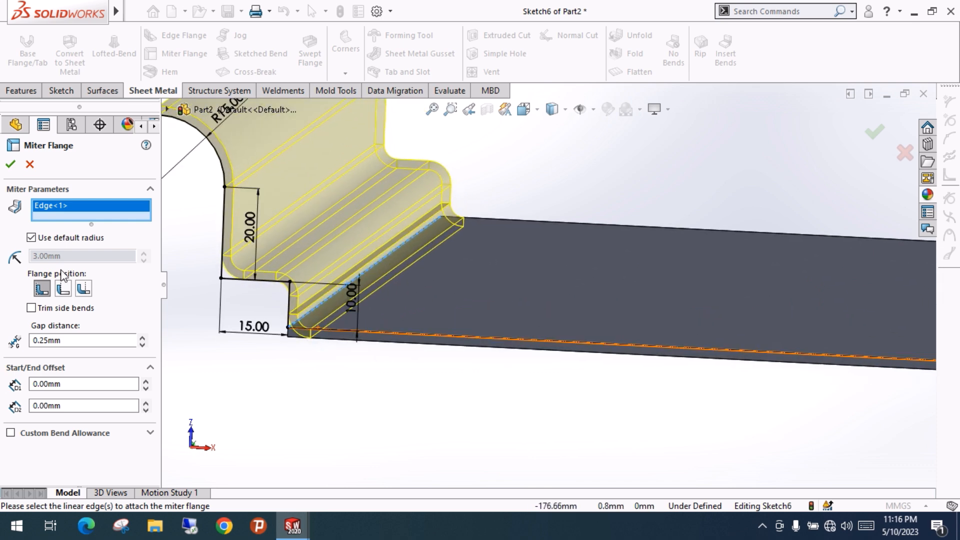
left_click(31, 238)
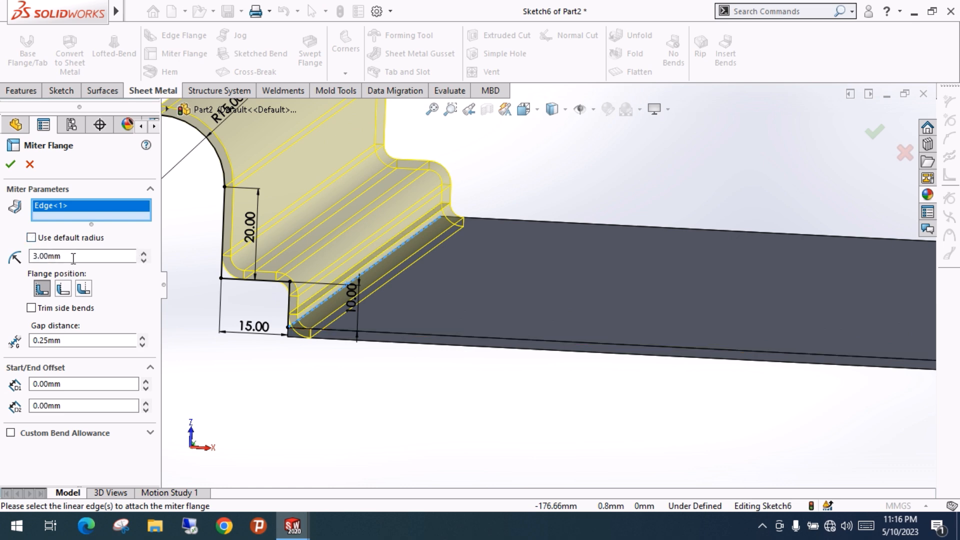
left_click(31, 238)
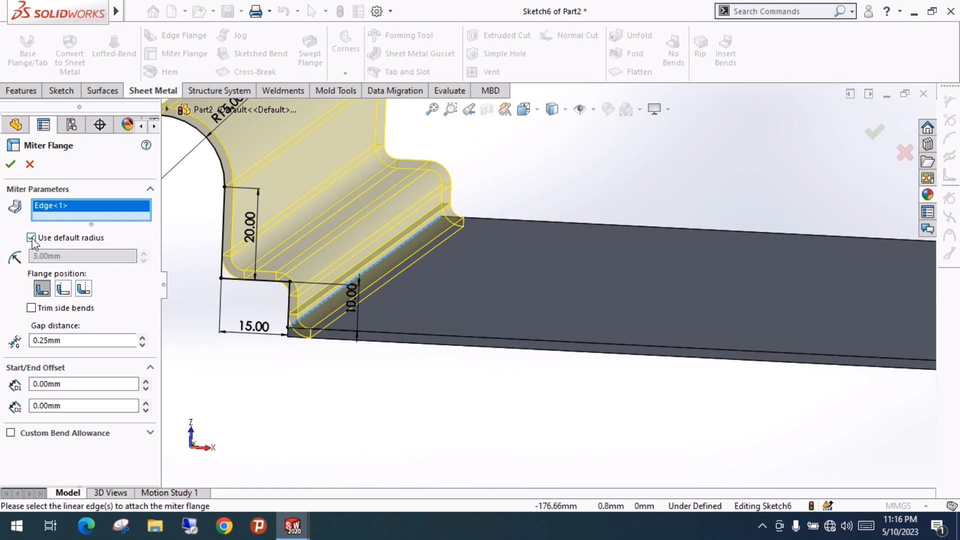
left_click(32, 239)
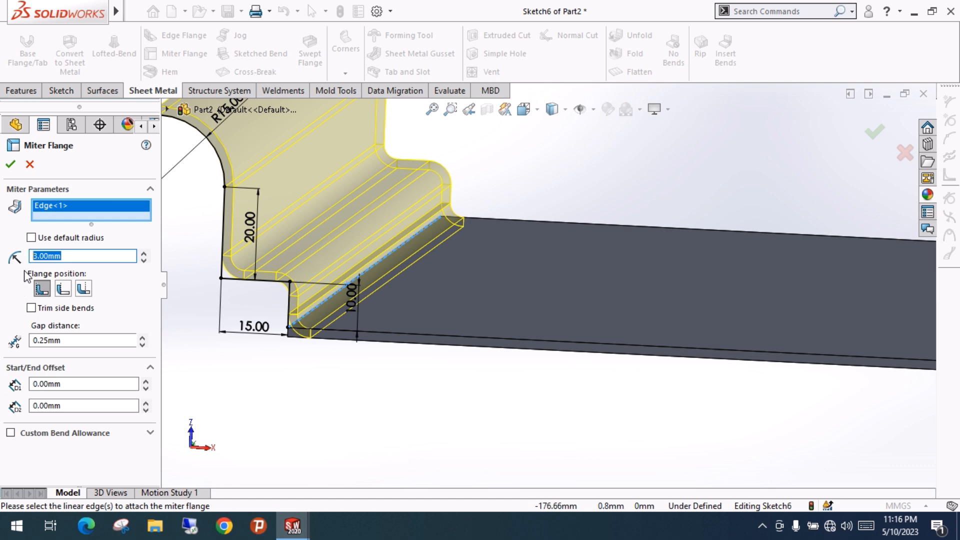
type("1")
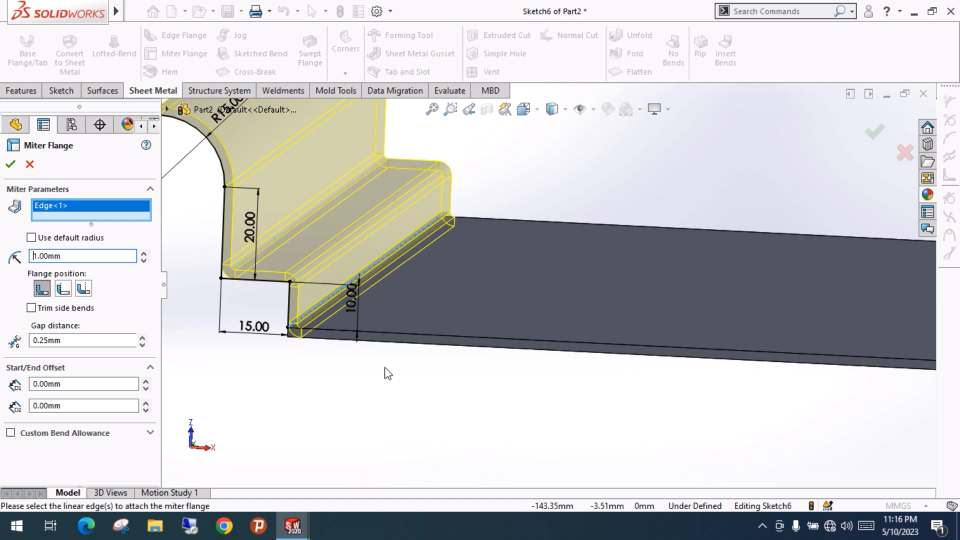
- Preview the Material Outside flange position and set the miter flange to Bend Outside
middle_click_drag(497, 403, 480, 394)
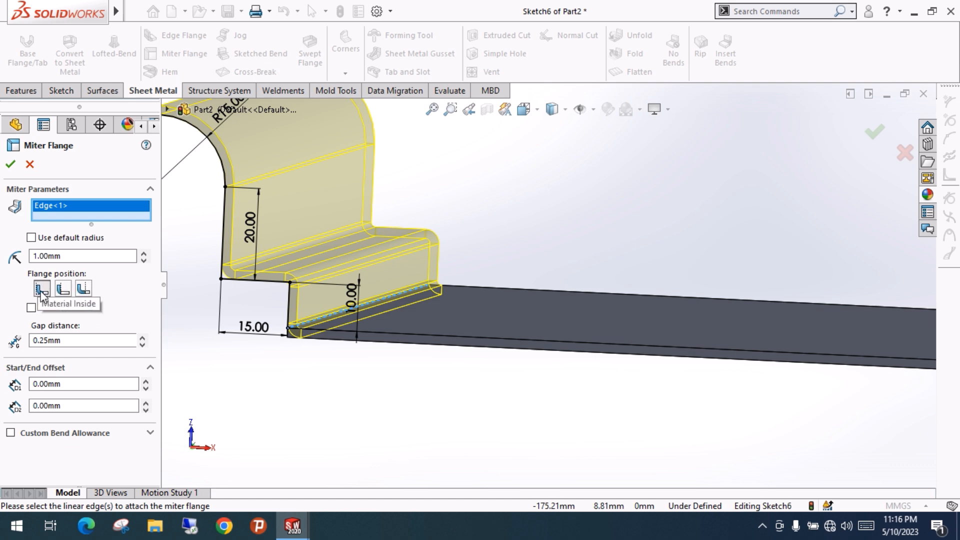
middle_click_drag(286, 298, 307, 312)
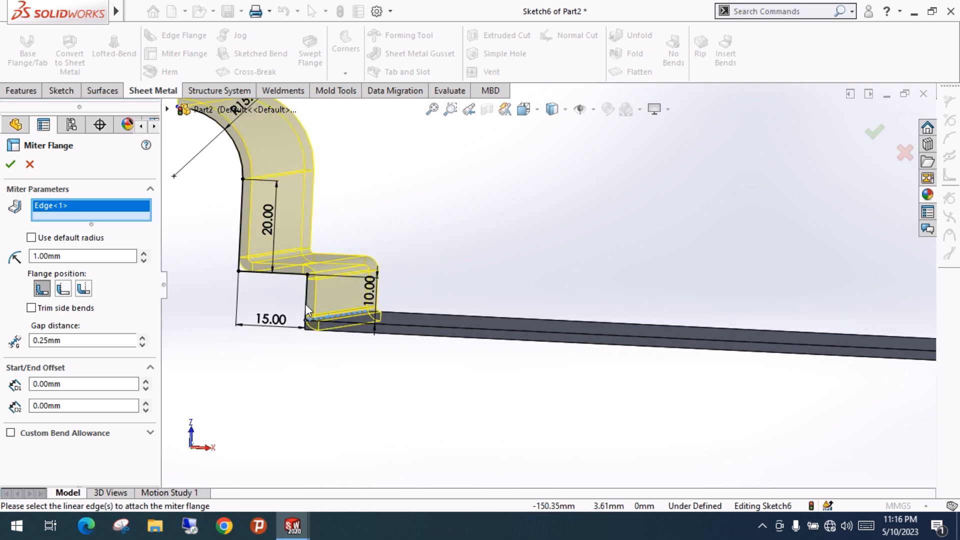
left_click(63, 290)
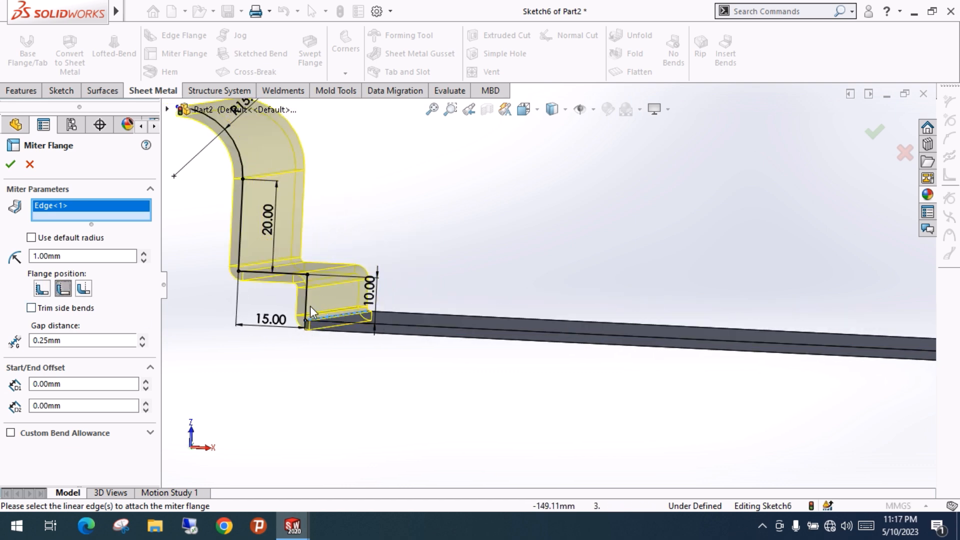
left_click(83, 289)
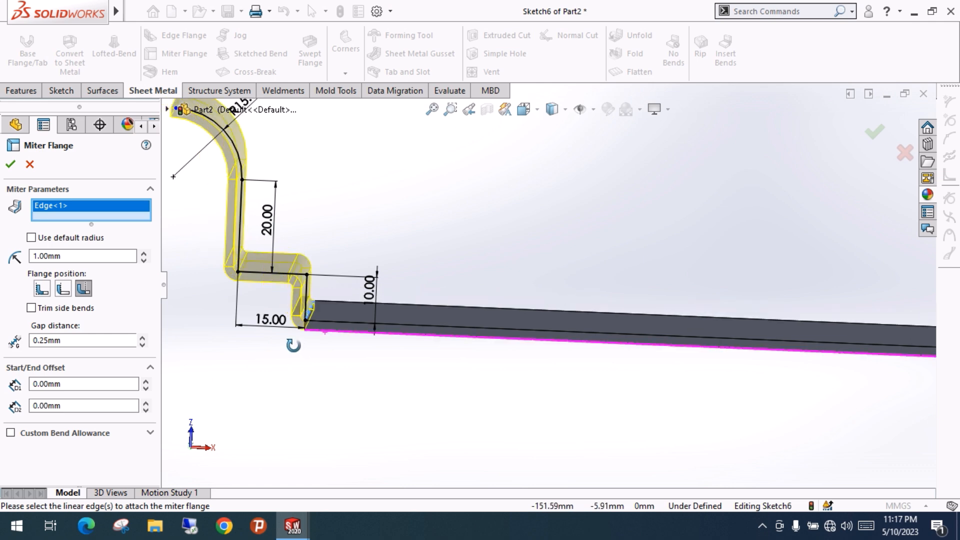
left_click(294, 337)
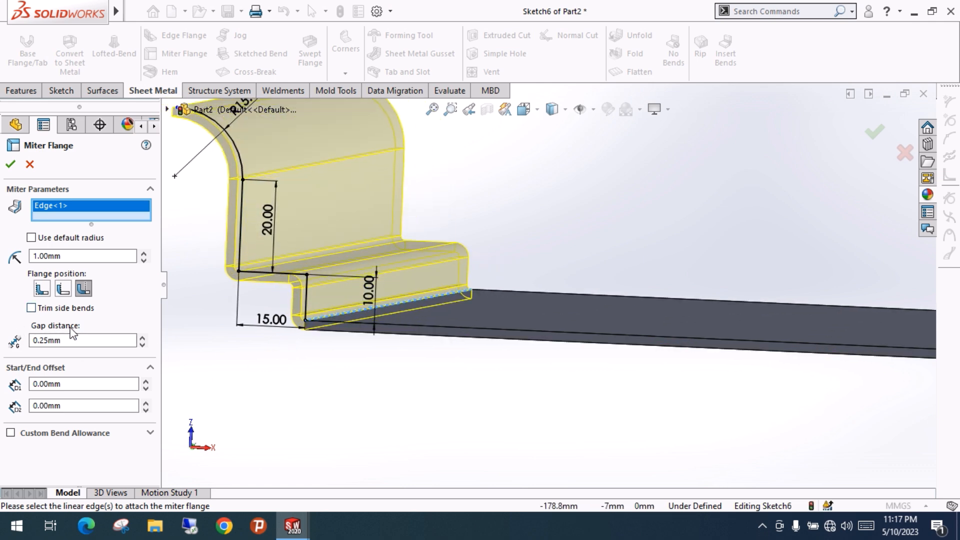
mouse_move(208, 341)
middle_mouse_down()
mouse_move(223, 338)
mouse_move(224, 350)
middle_mouse_up()
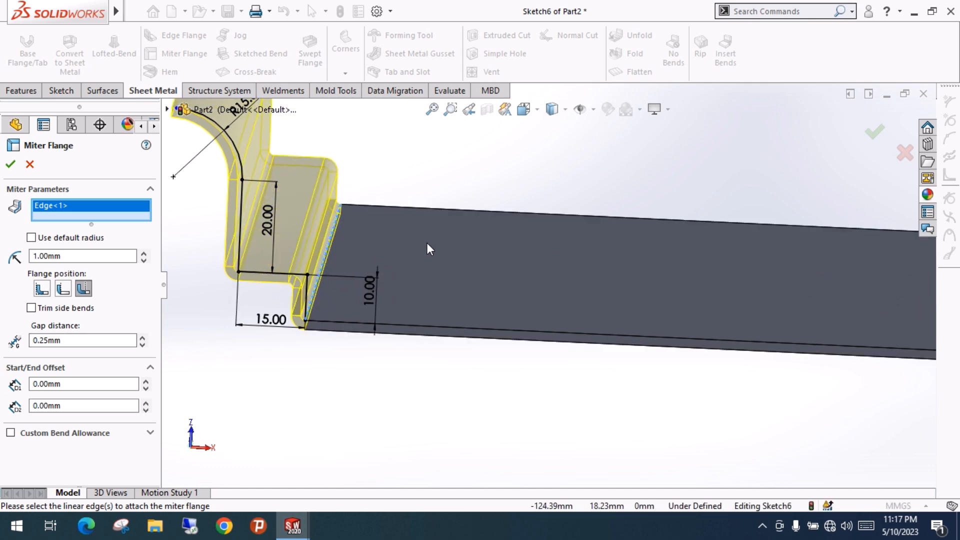
scroll(427, 242, "up", 2)
middle_click_drag(444, 247, 416, 275)
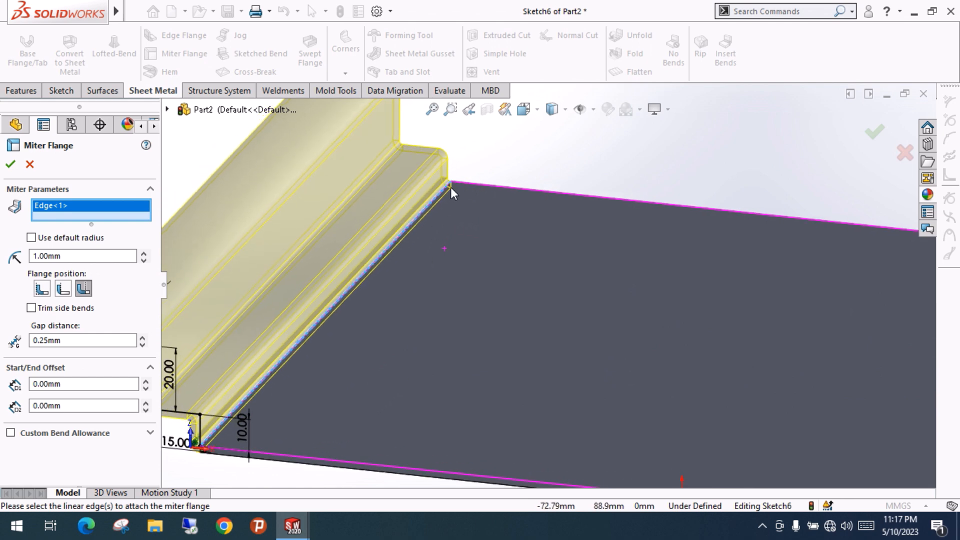
- Add the plate's three remaining edges to the miter flange and accept the feature
scroll(463, 242, "up", 5)
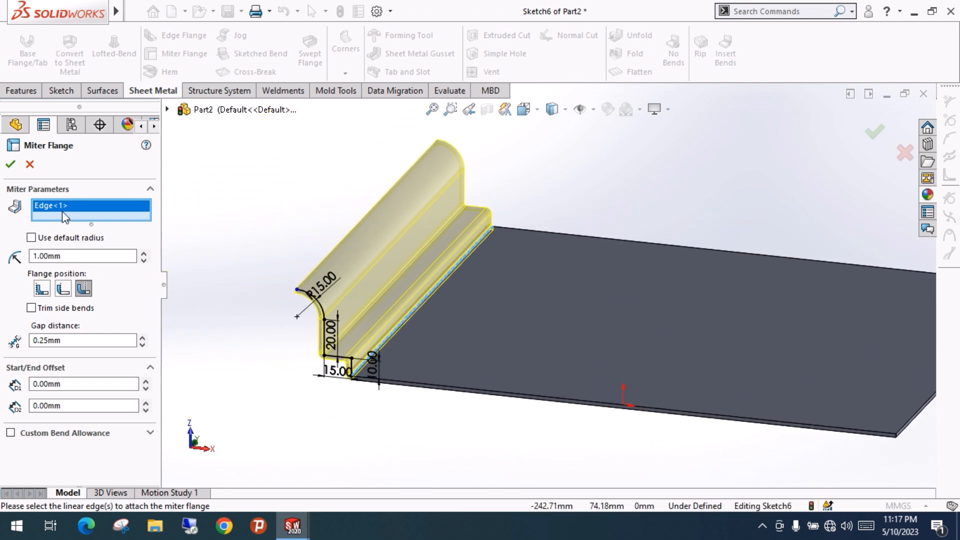
left_click(546, 232)
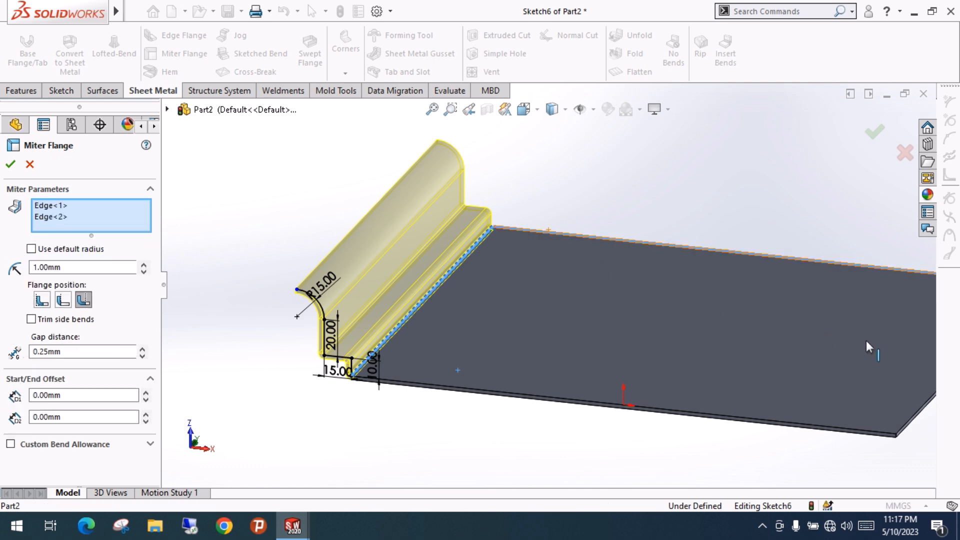
left_click(925, 409)
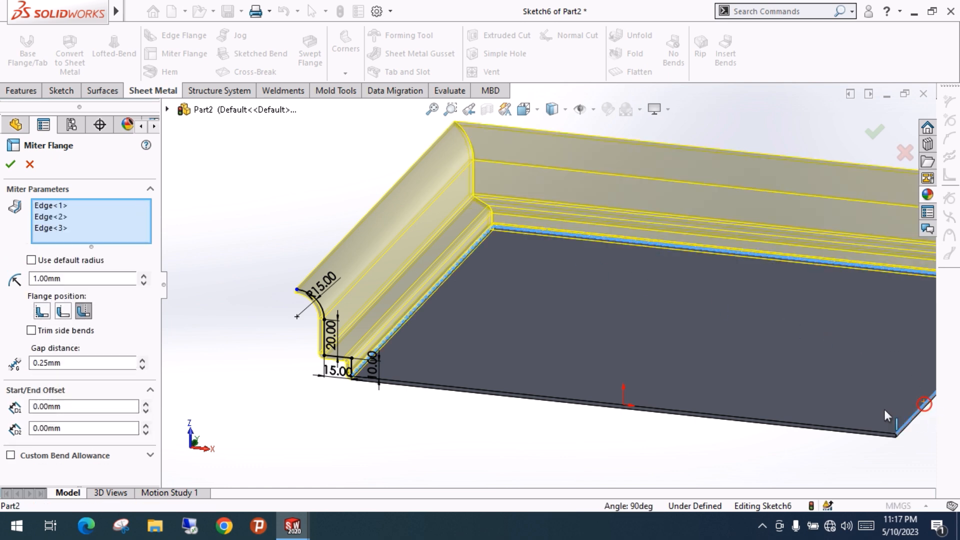
left_click(794, 425)
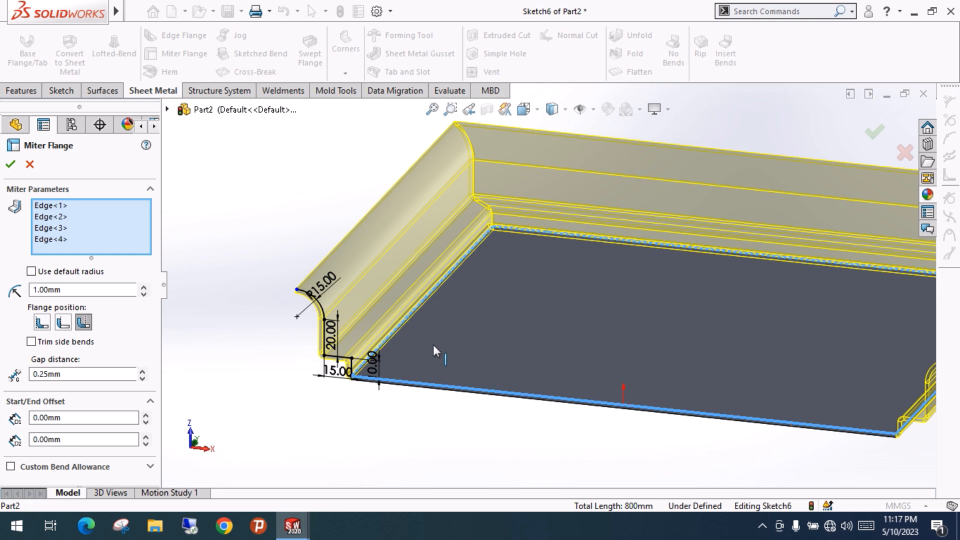
middle_click_drag(535, 259, 591, 255)
scroll(592, 255, "down", 5)
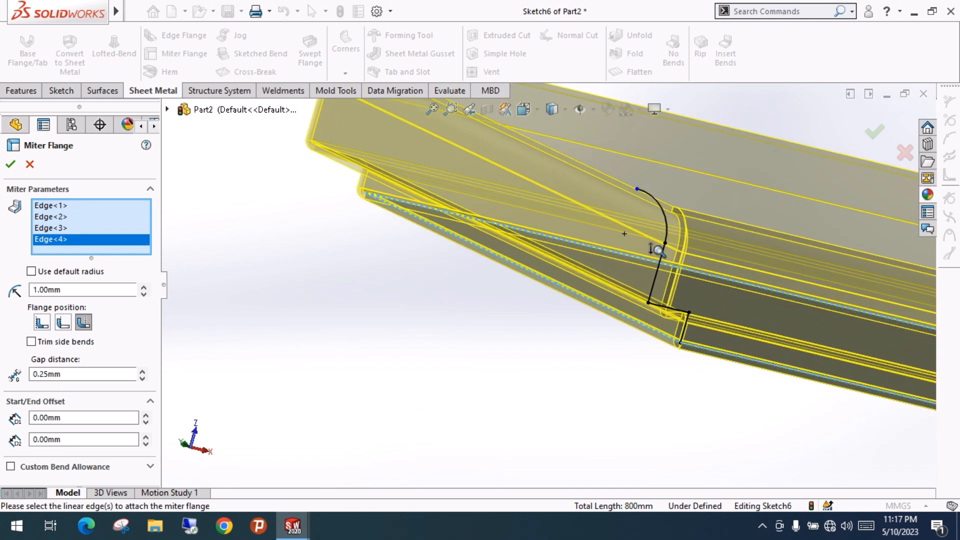
scroll(652, 273, "up", 5)
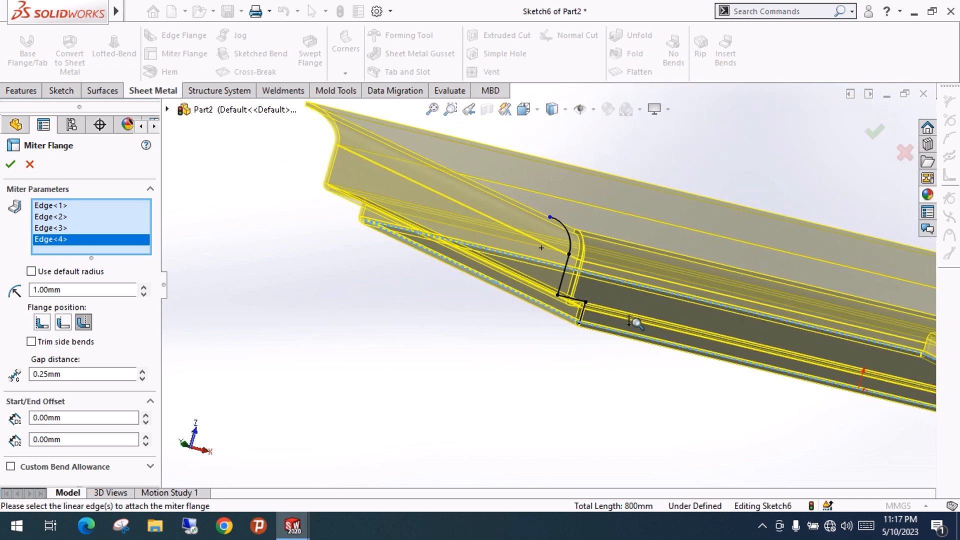
middle_click_drag(652, 273, 537, 341)
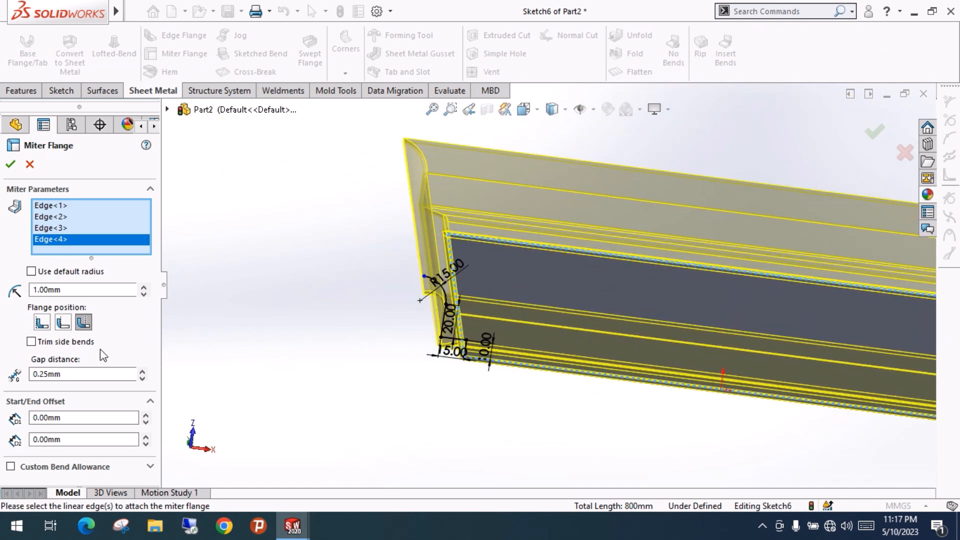
left_click(10, 164)
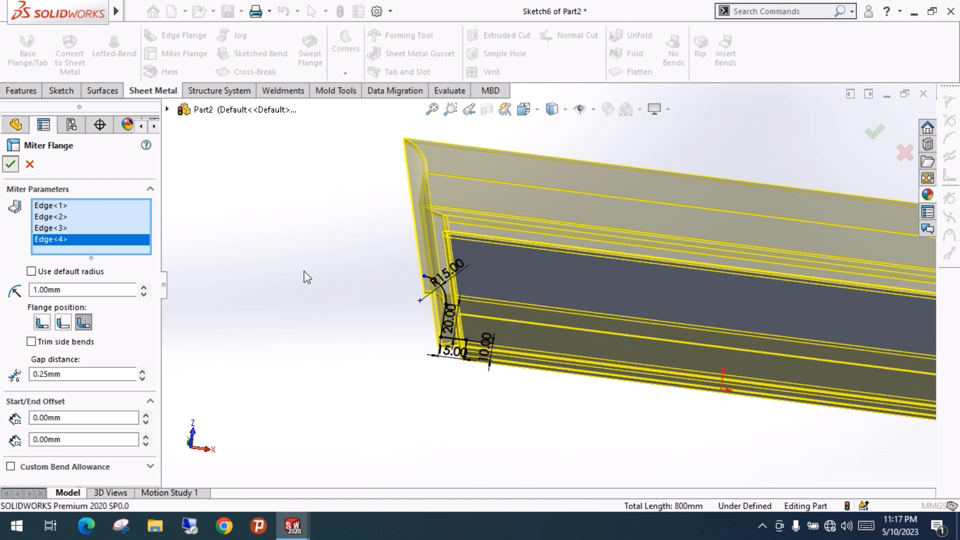
- Examine the mitered corner where the short-side and long-side flanges meet, including the gap between them
scroll(453, 350, "up", 5)
mouse_move(462, 339)
middle_mouse_down()
mouse_move(465, 293)
mouse_move(484, 293)
mouse_move(473, 328)
middle_mouse_up()
scroll(471, 276, "down", 4)
scroll(471, 277, "down", 1)
middle_click_drag(372, 368, 527, 293, "ctrl")
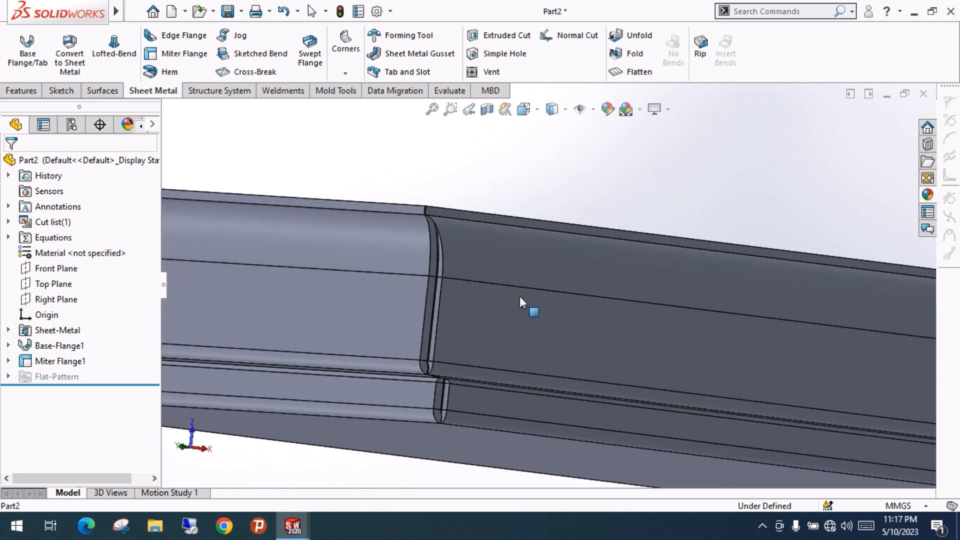
scroll(528, 294, "down", 2)
middle_click_drag(481, 315, 517, 283, "ctrl")
- Reopen the miter flange for editing and set its gap distance to 0.2 mm
right_click(45, 360)
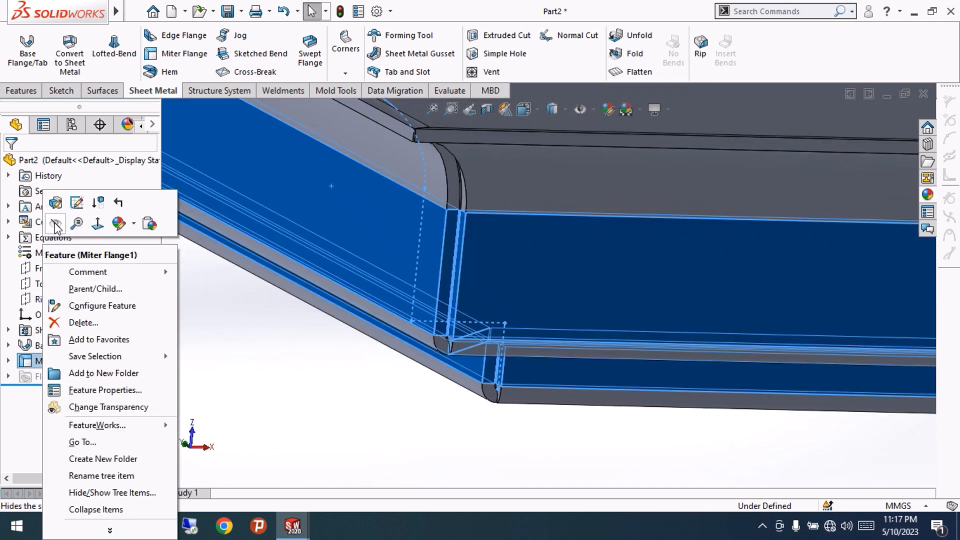
key("Escape")
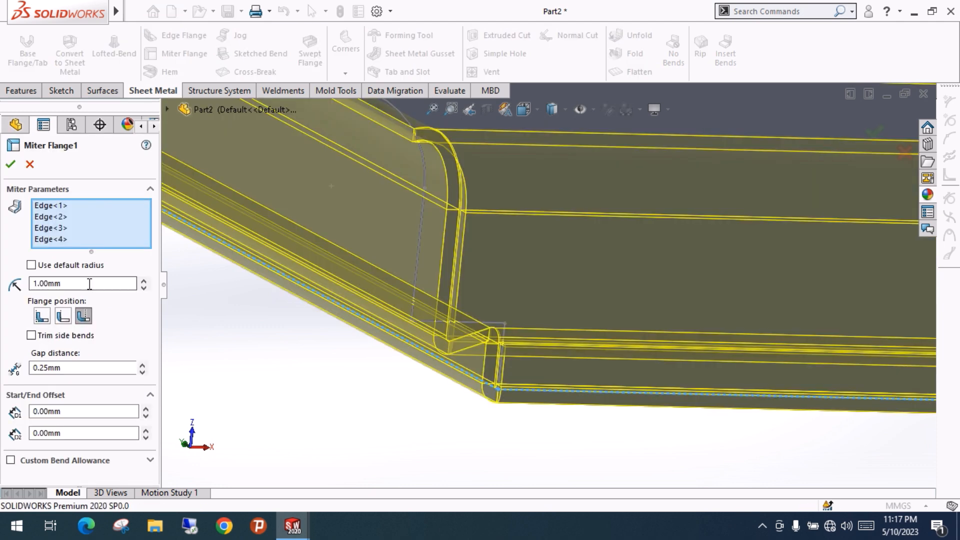
left_click_drag(87, 284, 2, 286)
left_click_drag(83, 368, 3, 361)
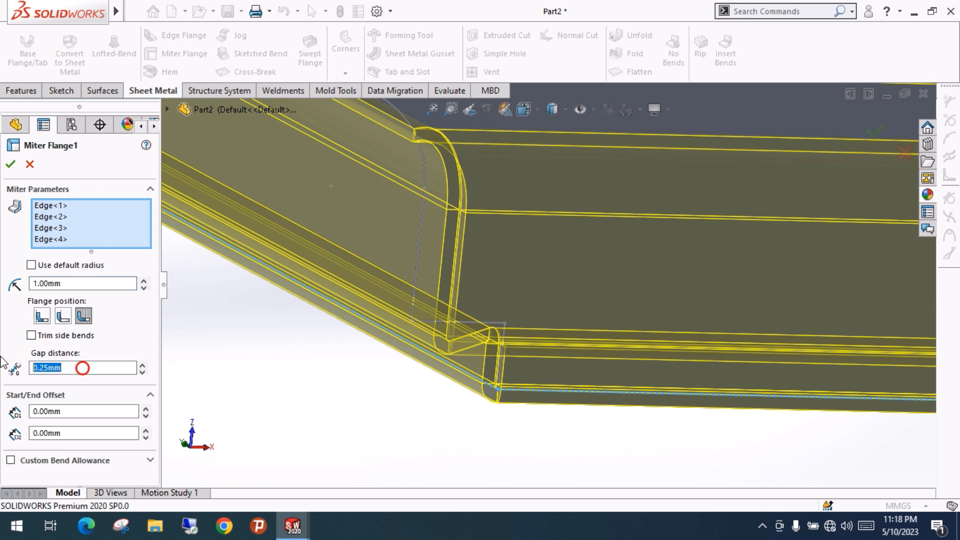
type("0")
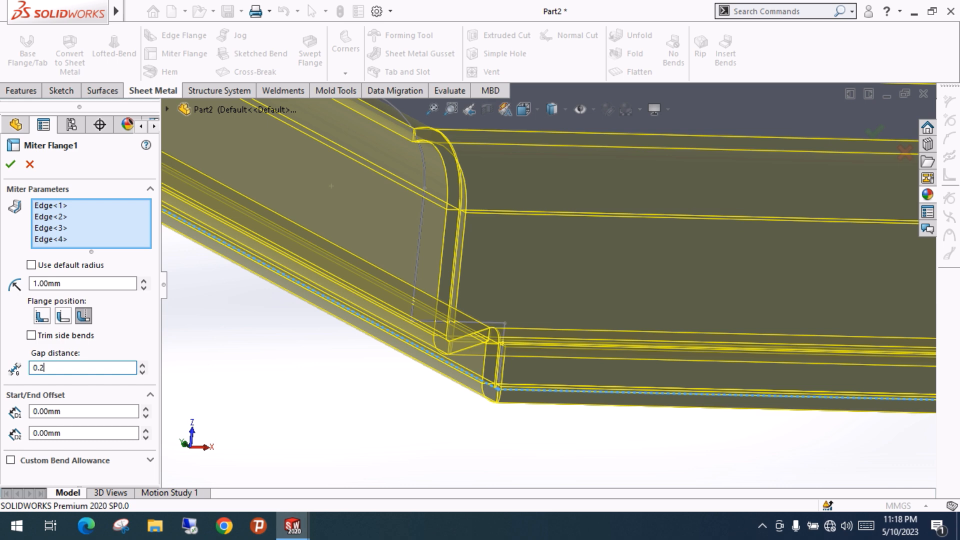
key("Return")
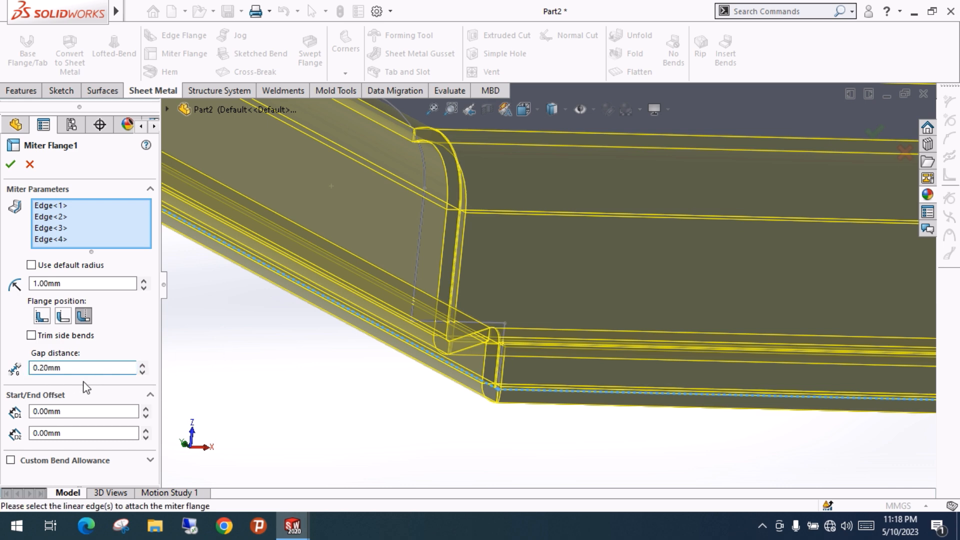
- Clear all the miter flange's edge selections and reselect only the short edge at the negative-X end
middle_click_drag(304, 342, 465, 285)
scroll(466, 281, "up", 2)
middle_click_drag(525, 246, 443, 329, "ctrl")
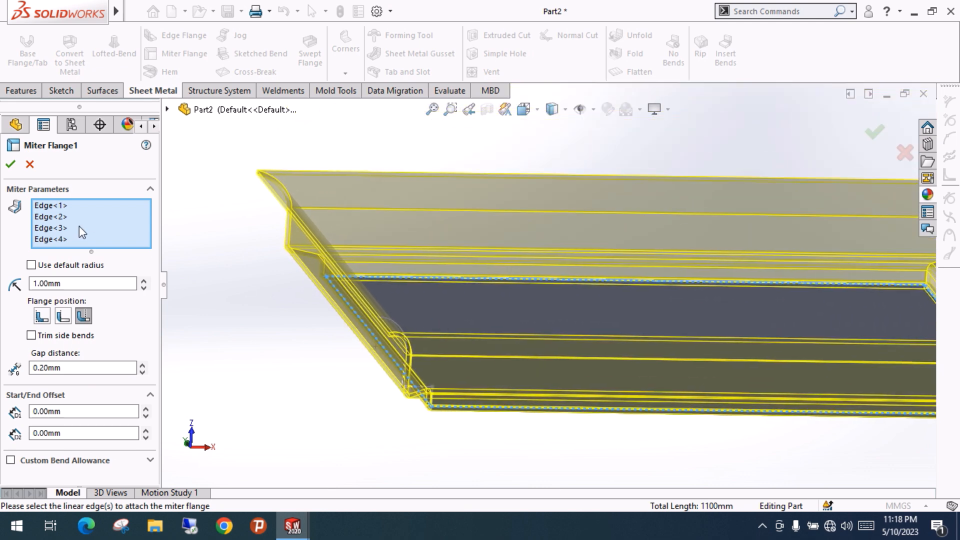
right_click(75, 218)
left_click(96, 228)
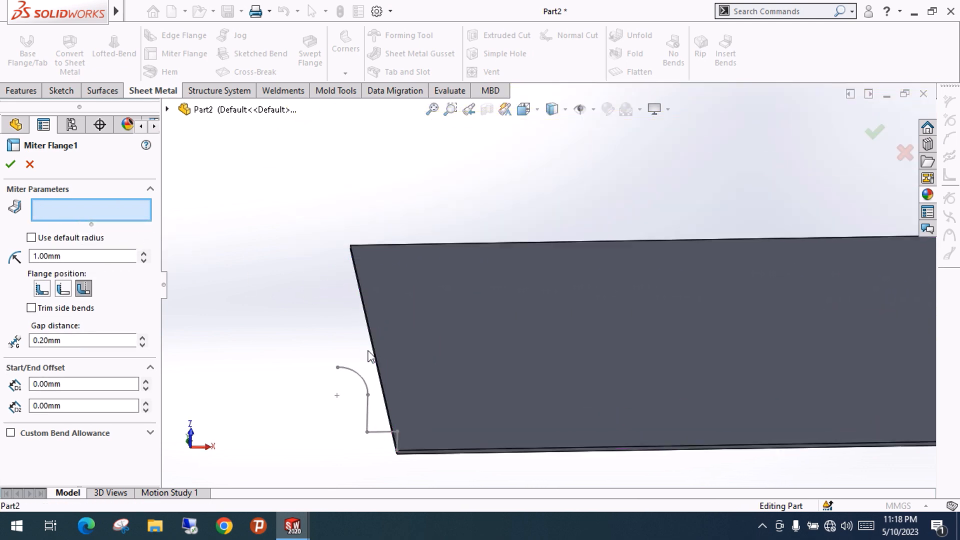
left_click(372, 334)
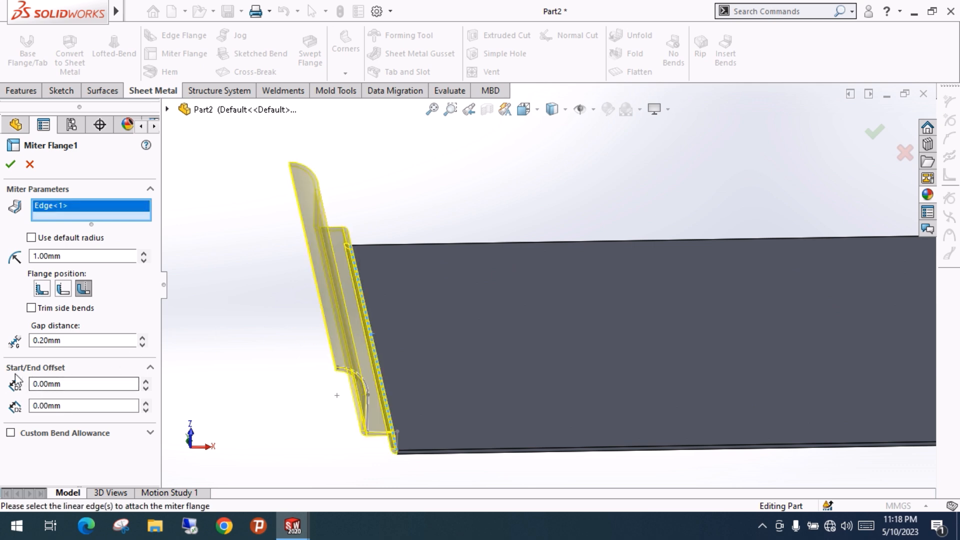
- Set the miter flange's start offset to 10 mm
middle_click_drag(325, 392, 330, 370)
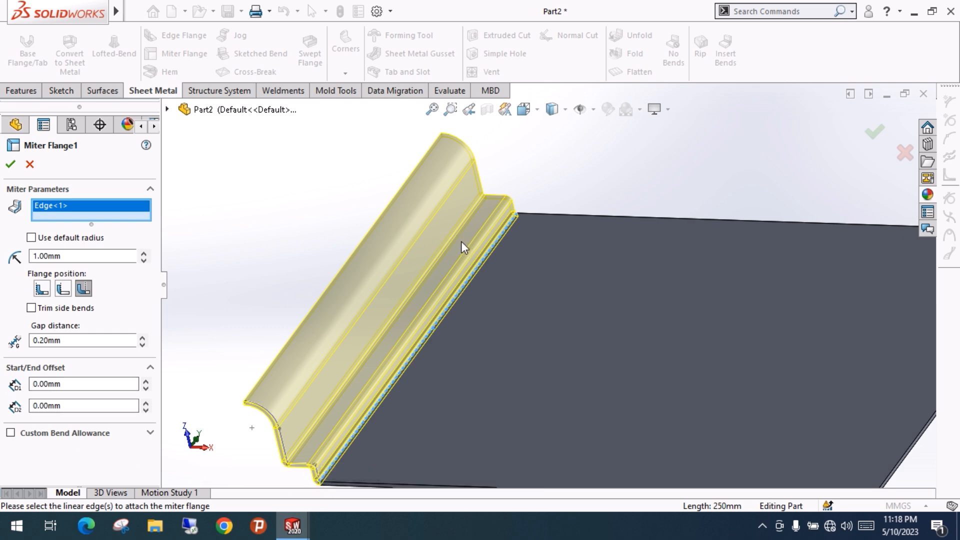
left_click(83, 386)
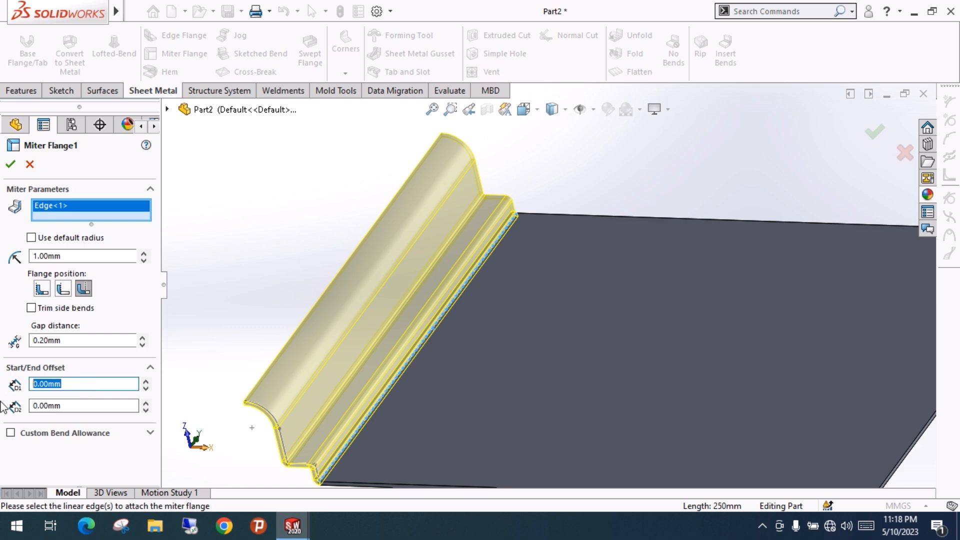
type("10")
key("Return")
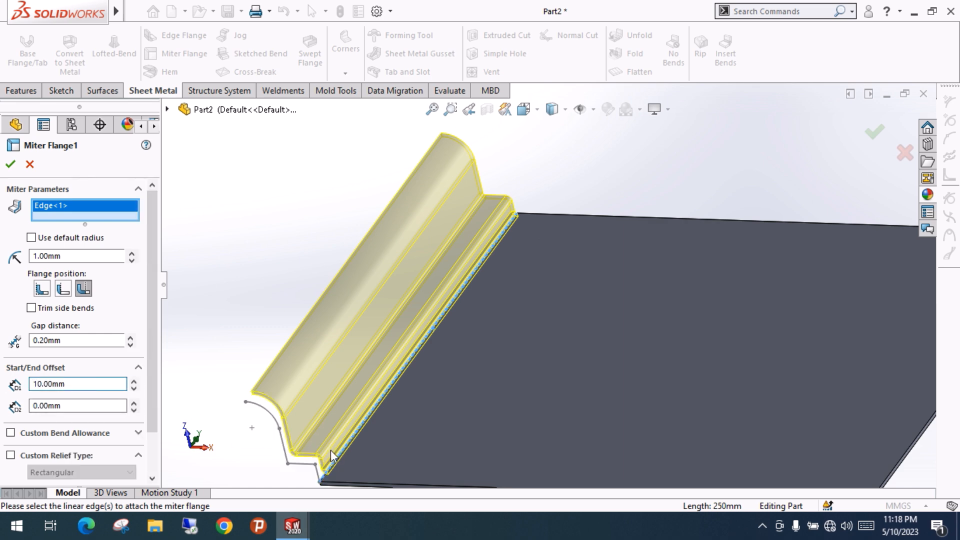
- Set both the start offset and the end offset of the miter flange to 50 mm
left_click(96, 385)
type("50")
key("Return")
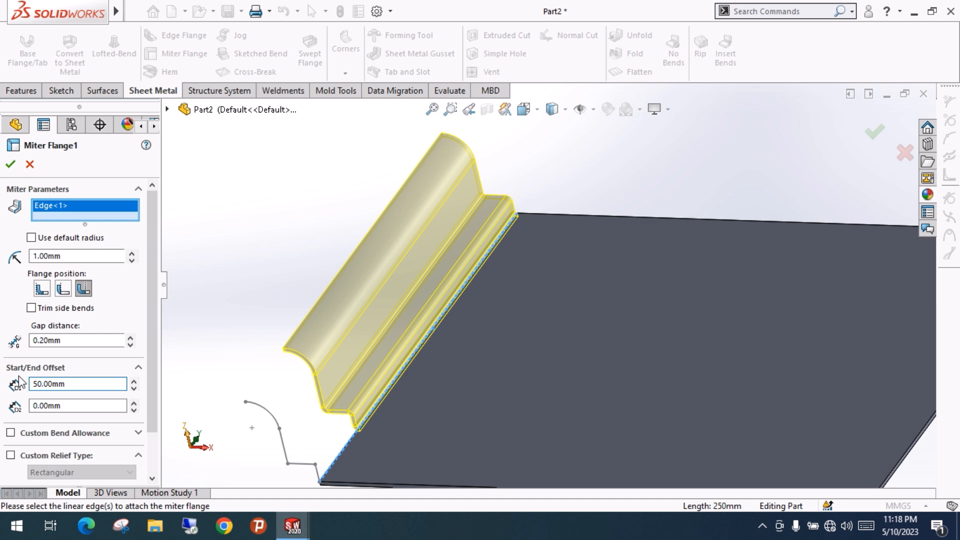
left_click(92, 406)
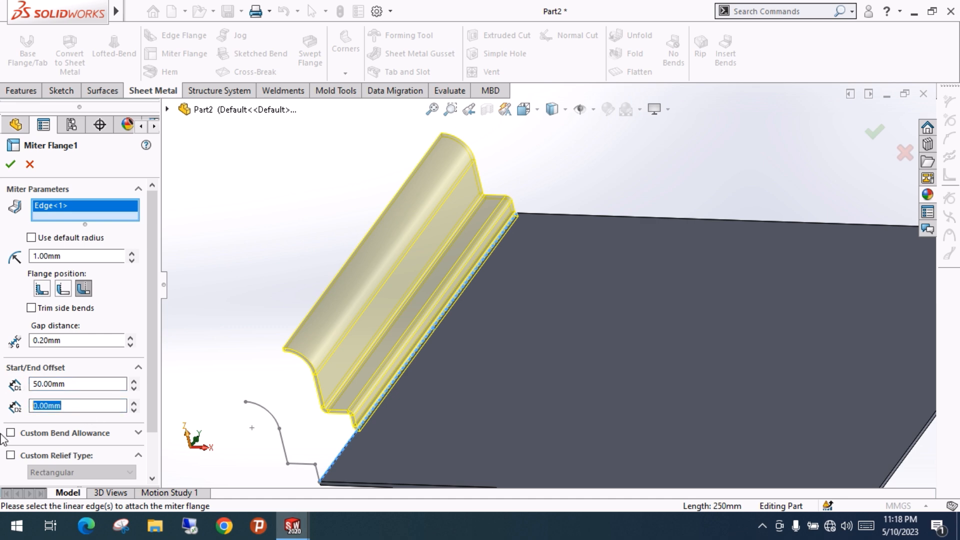
type("50")
key("Return")
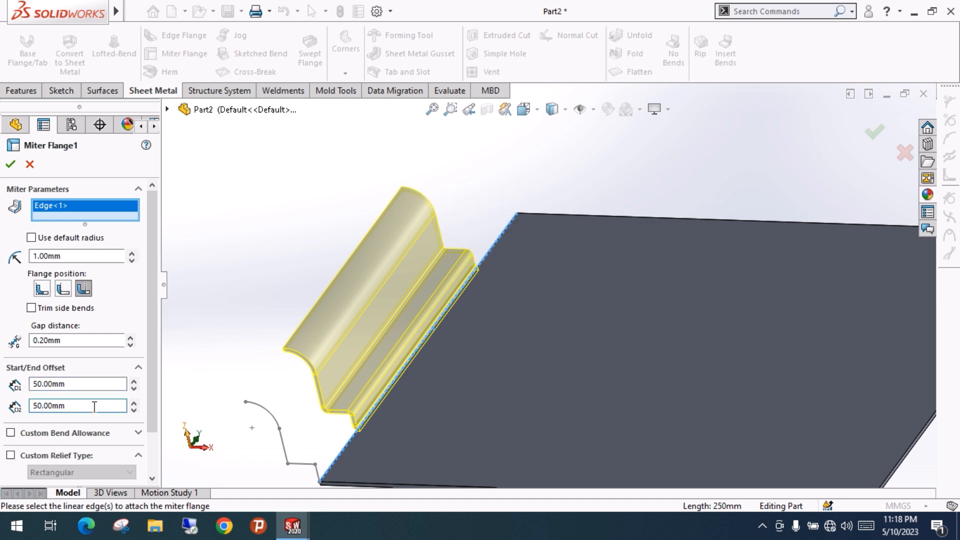
- Attach the offset miter flange to the plate's other three edges as well and examine its open ends
middle_click_drag(411, 379, 402, 436)
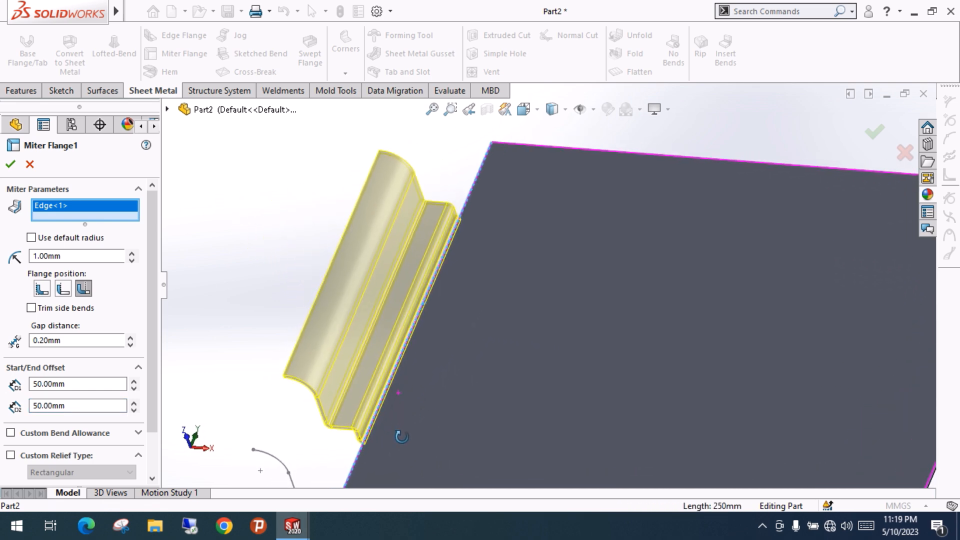
scroll(535, 310, "up", 4)
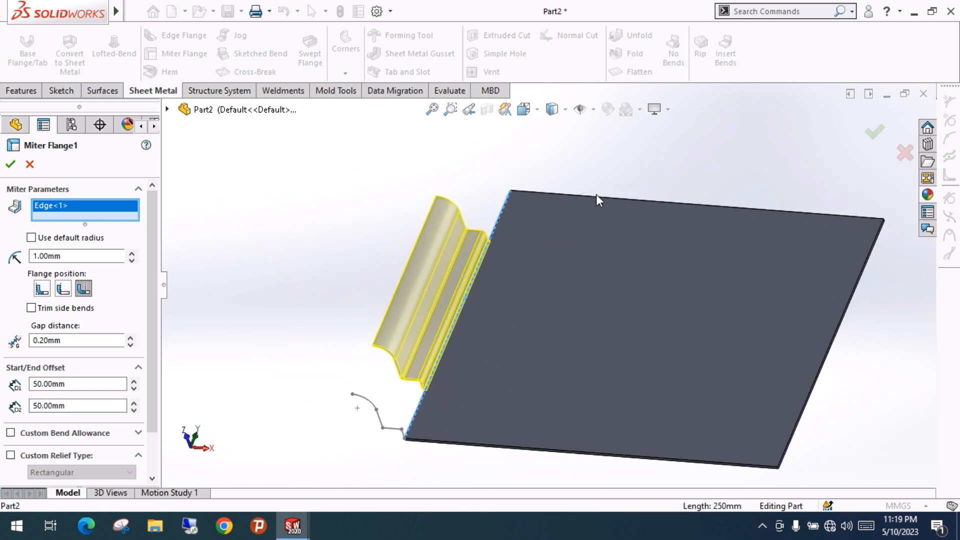
left_click(596, 200)
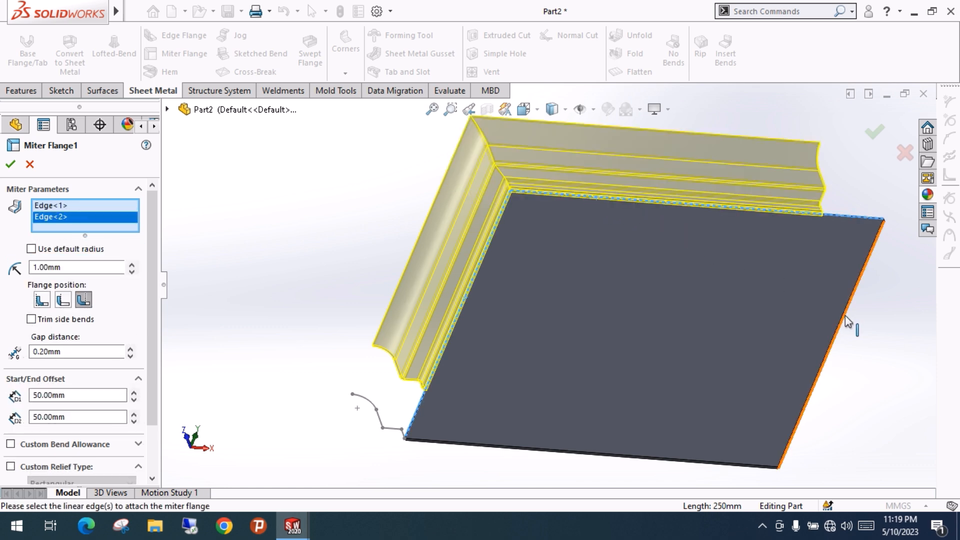
left_click(842, 332)
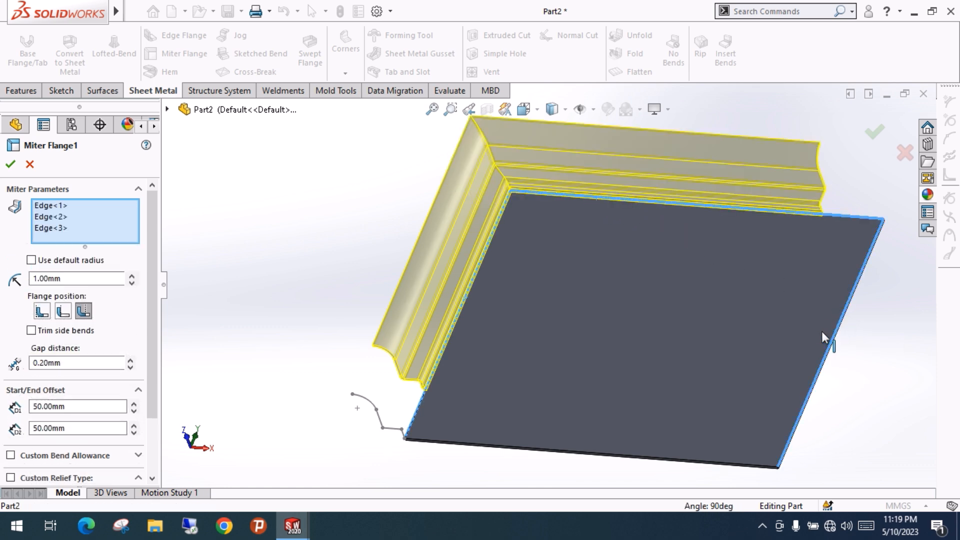
left_click(623, 456)
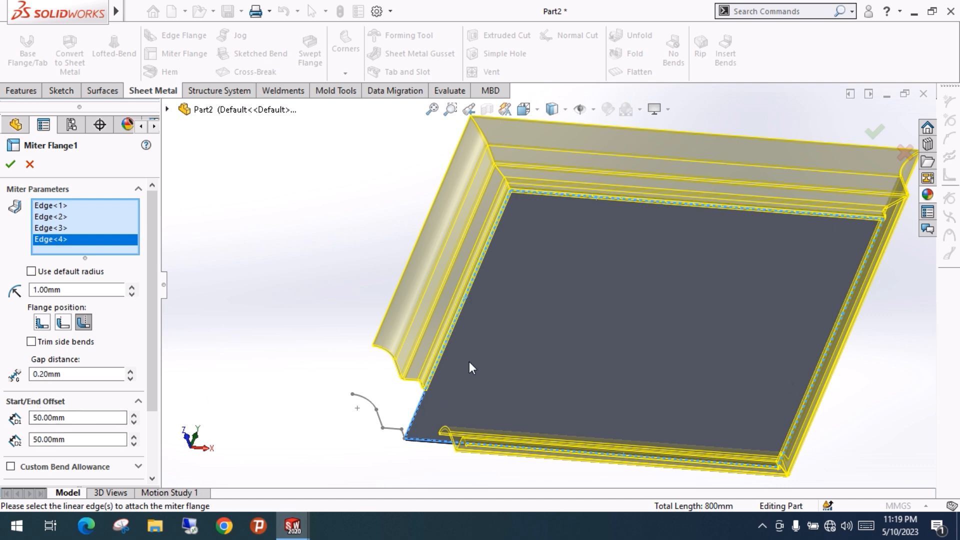
middle_click_drag(639, 272, 675, 241)
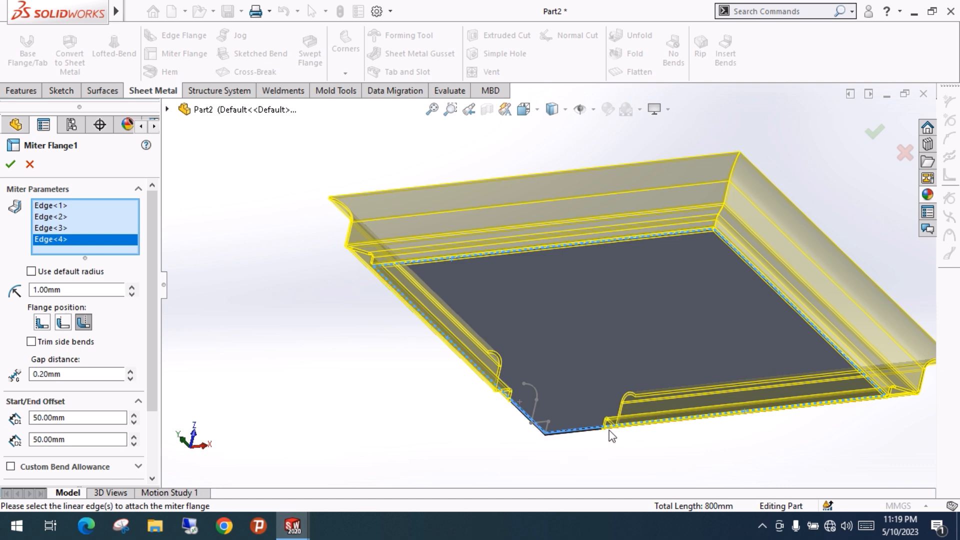
- Set the miter flange's end and start offsets to 0 mm and accept the edited feature
left_click(93, 442)
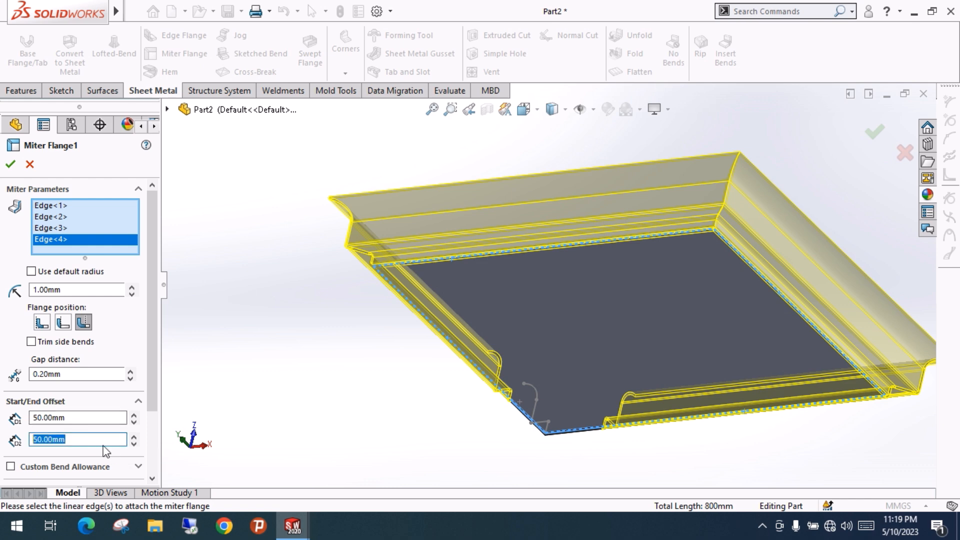
type("0")
left_click(290, 351)
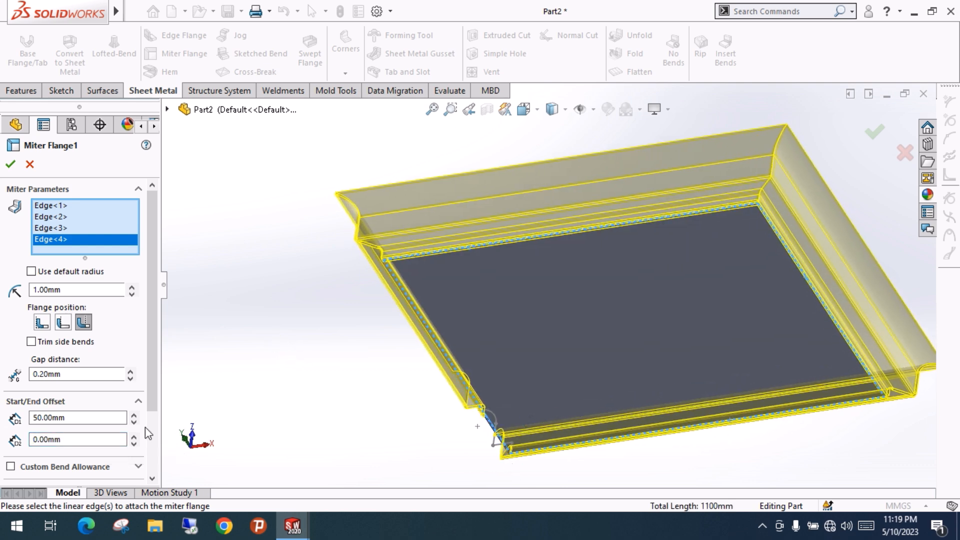
left_click(75, 417)
type("0")
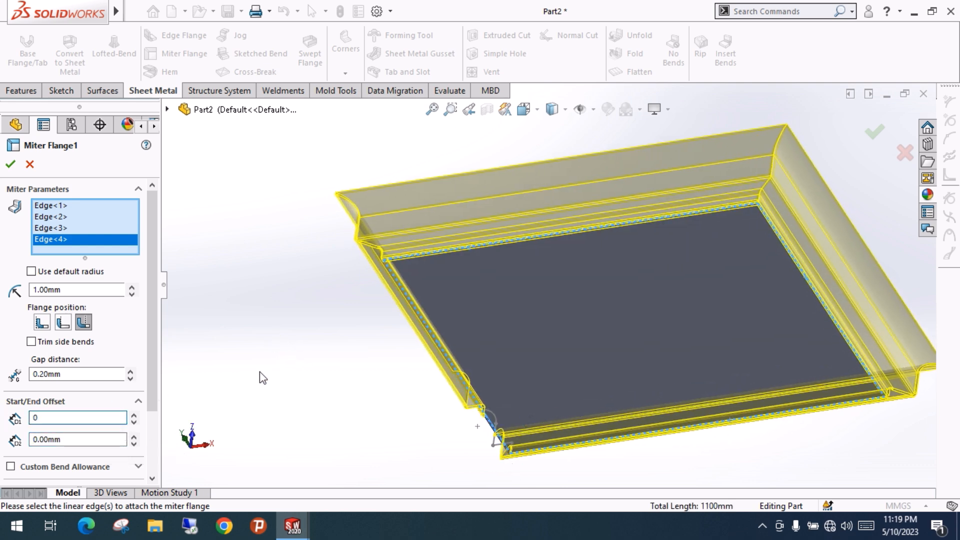
left_click(271, 374)
middle_click_drag(398, 398, 399, 349)
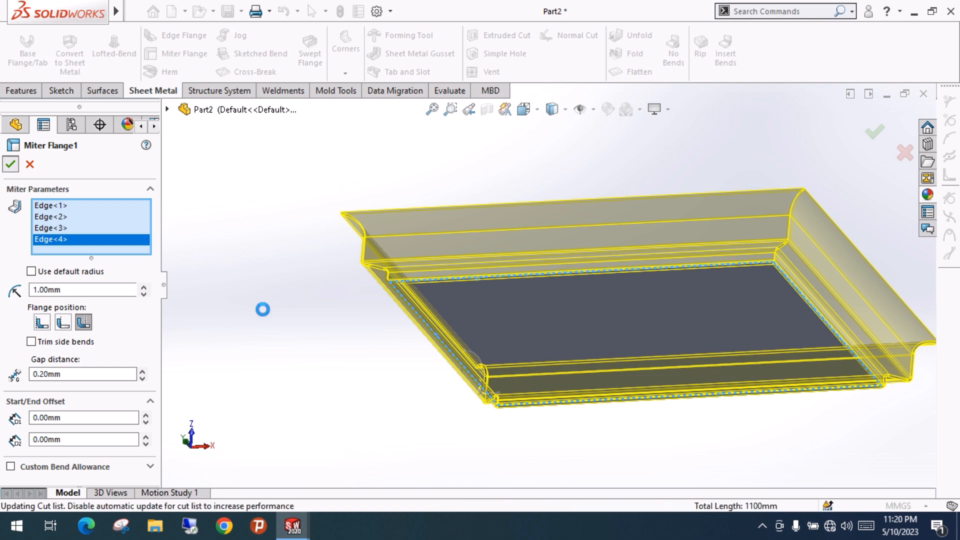
key("Return")
- Apply the blue appearance from the Solid color appearances to the tray's whole body
middle_click_drag(361, 361, 454, 332)
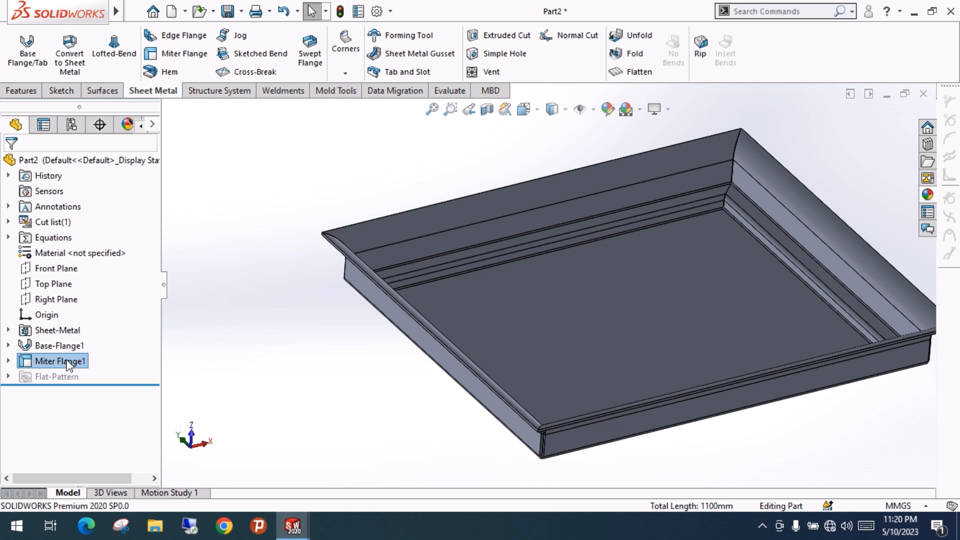
left_click(928, 194)
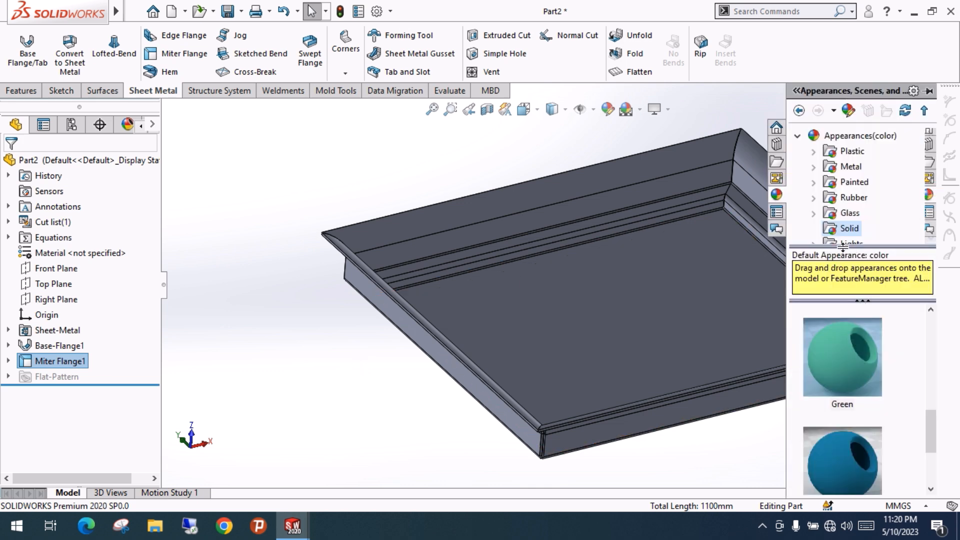
left_click_drag(841, 460, 644, 319)
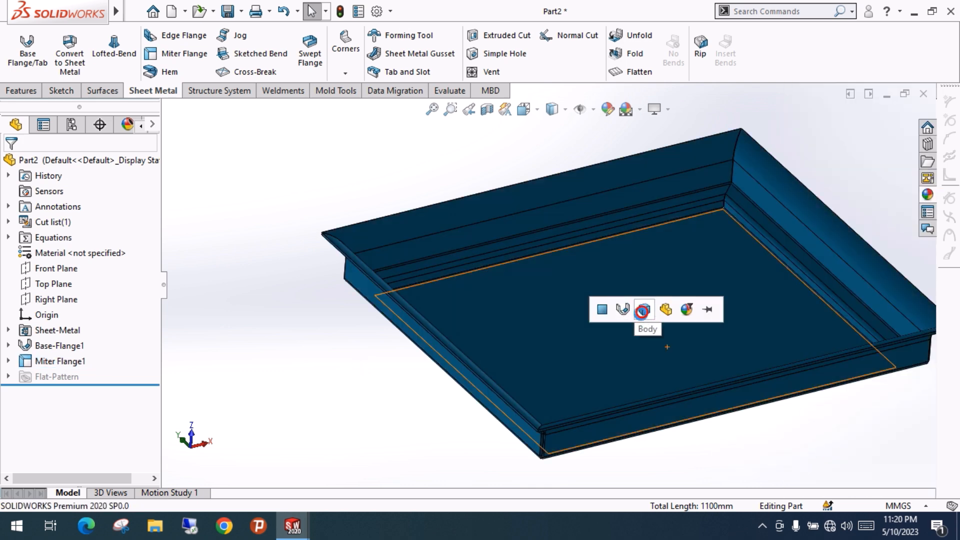
left_click(645, 310)
- Examine the finished tray in the isometric view and from above at an angle
middle_click_drag(533, 272, 521, 273)
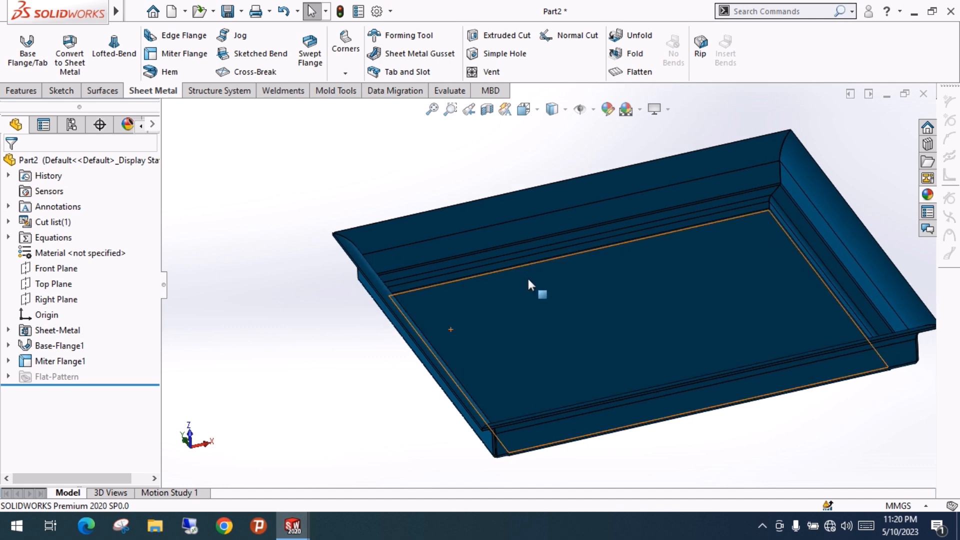
key("ctrl+7")
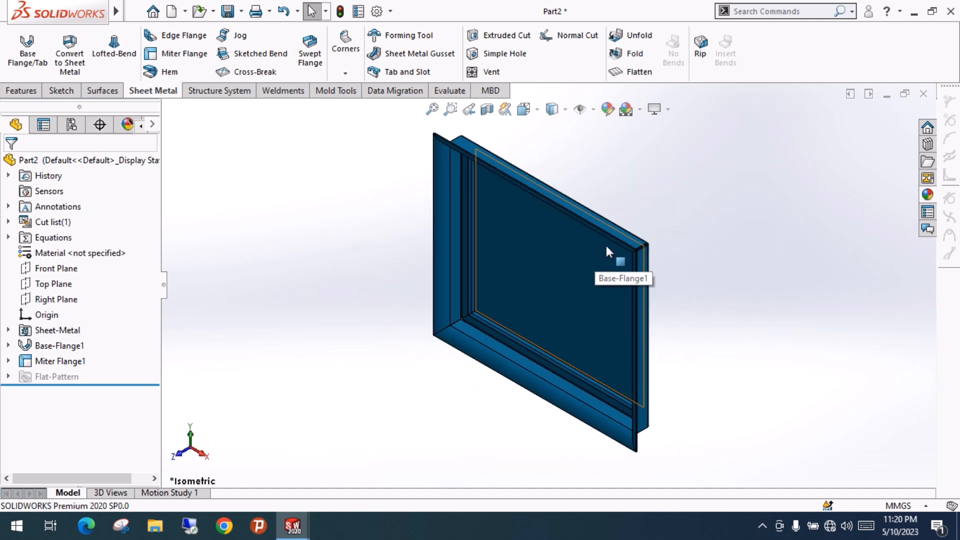
middle_click_drag(625, 327, 500, 313)
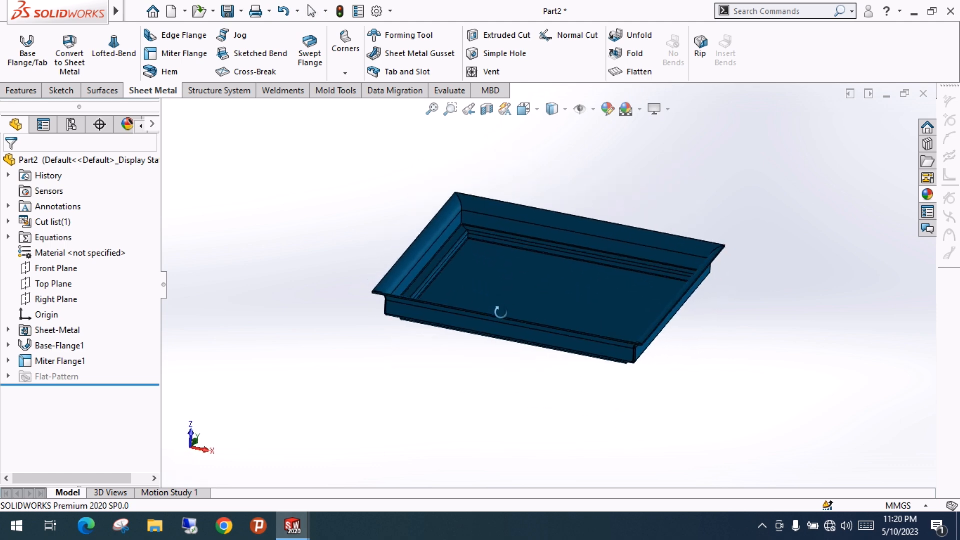
middle_click_drag(757, 222, 696, 234)
mouse_move(715, 271)
middle_mouse_down("shift")
mouse_move(718, 286)
mouse_move(710, 272)
middle_mouse_up("shift")
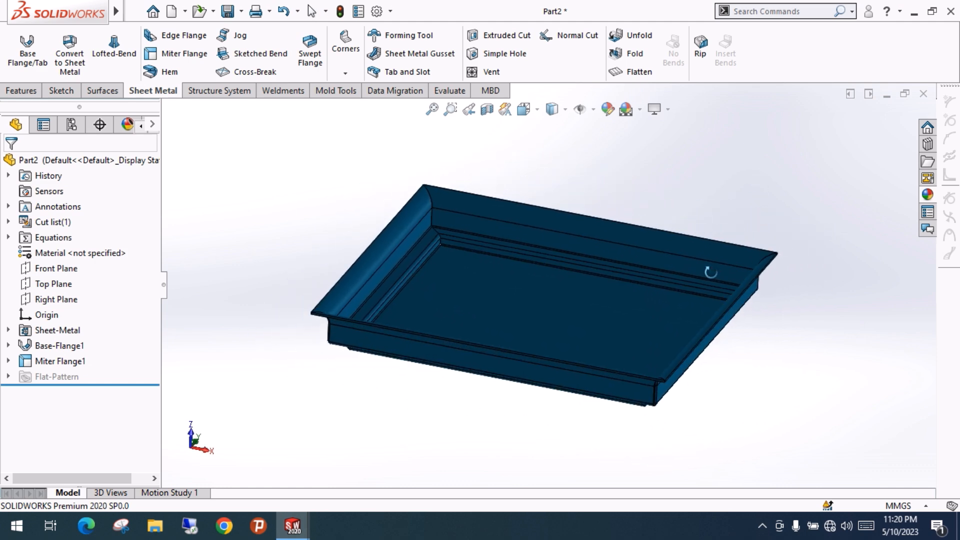